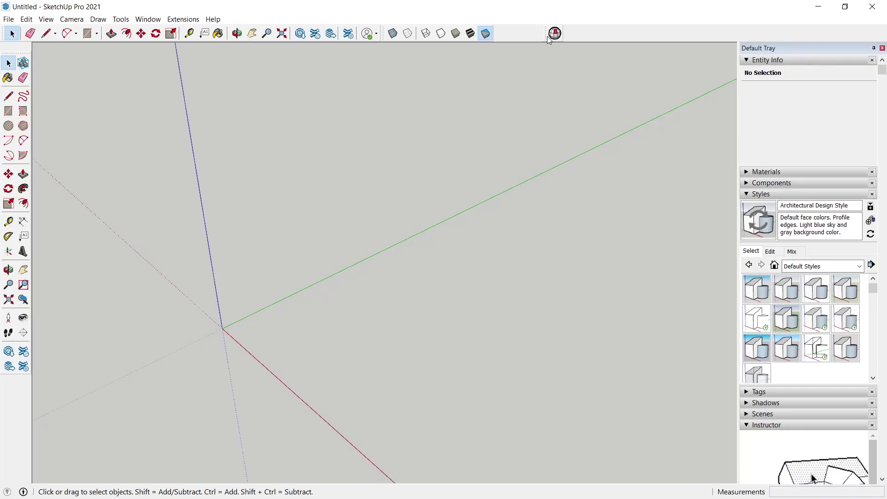
# Undock, close, restore and re-dock the Solid Inspector² toolbar, then dismiss the panels list.
pyautogui.moveTo(547, 36); pyautogui.dragTo(538, 131)
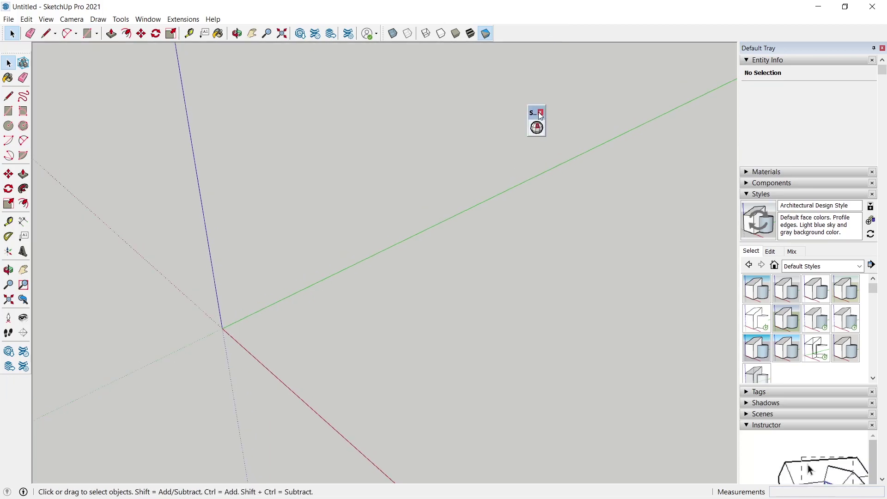
pyautogui.click(540, 112)
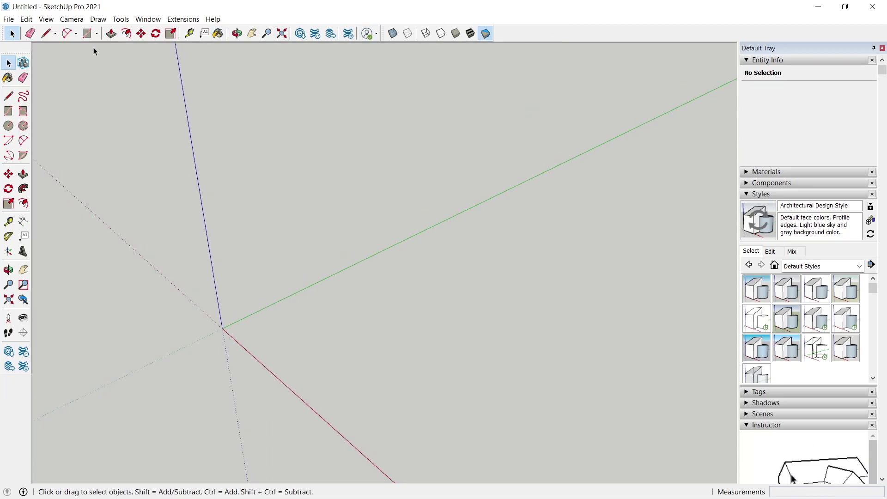
pyautogui.rightClick(547, 35)
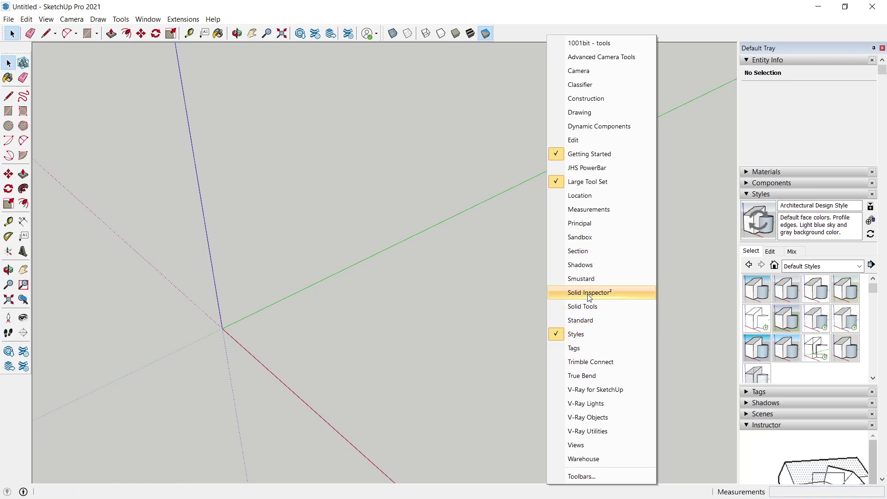
pyautogui.click(596, 294)
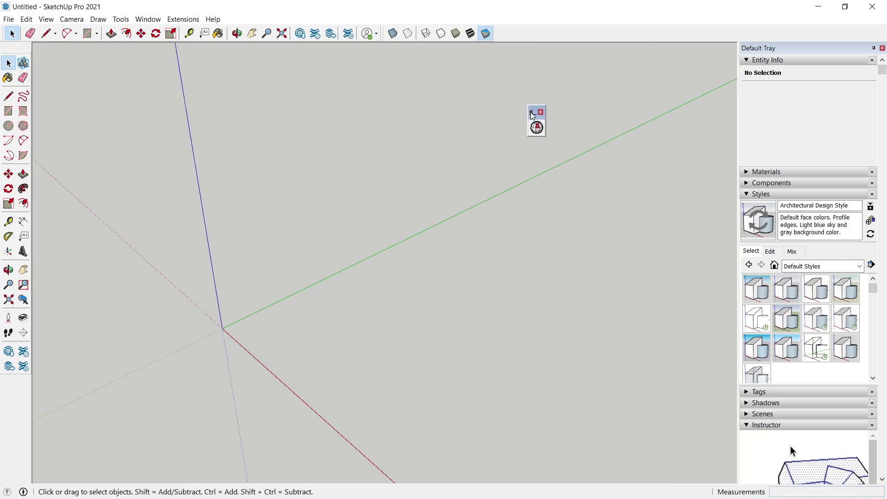
pyautogui.moveTo(532, 113); pyautogui.dragTo(552, 32)
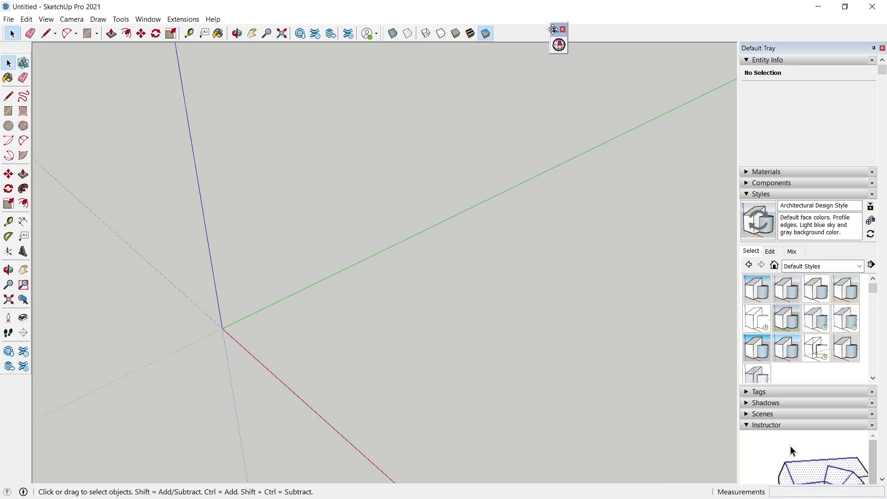
pyautogui.click(144, 23)
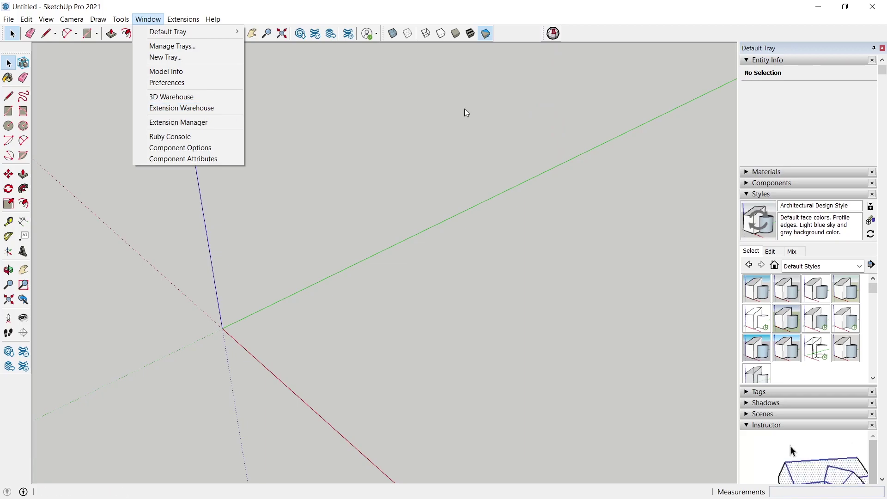
pyautogui.click(464, 173)
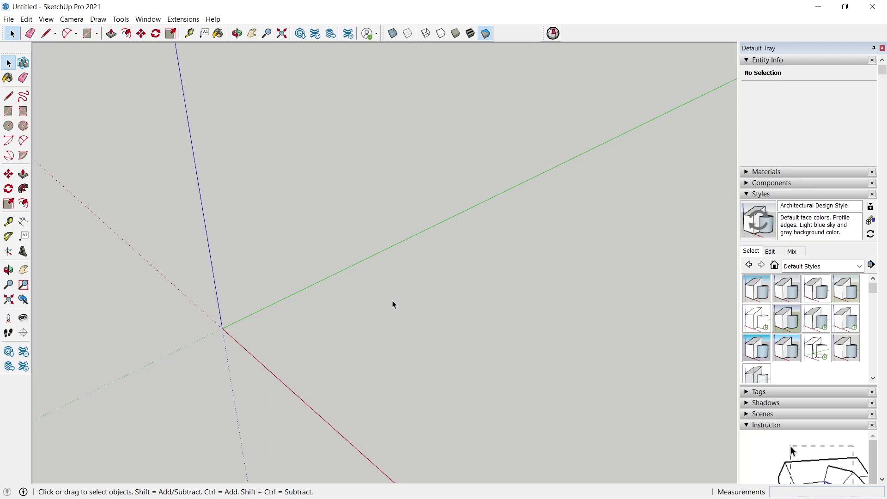
# Draw a rectangle on the ground plane.
pyautogui.press('r')
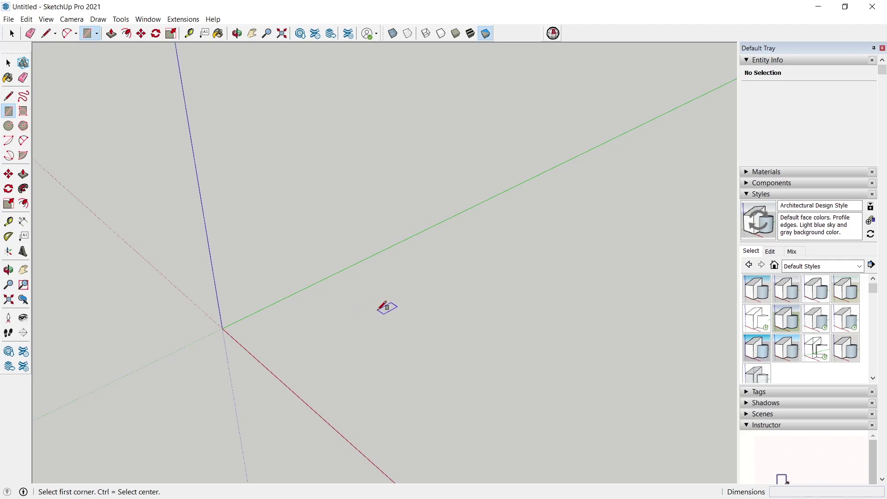
pyautogui.moveTo(380, 305); pyautogui.dragTo(382, 311, button='middle')
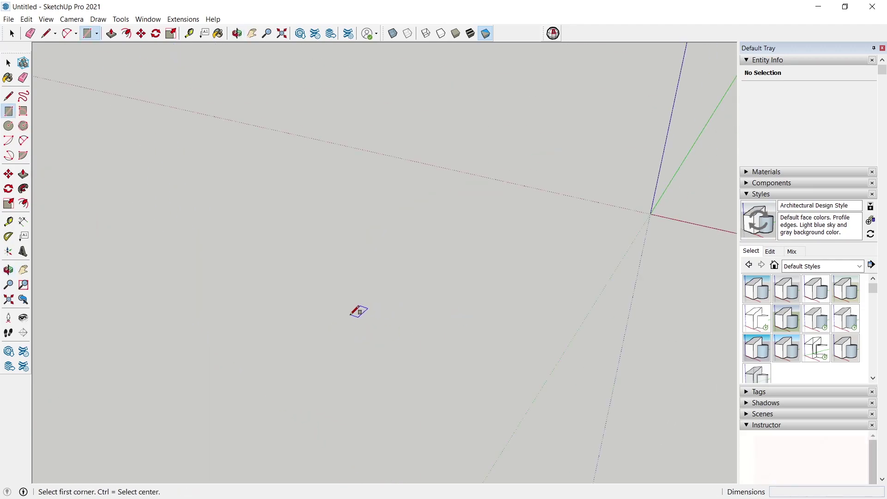
pyautogui.scroll(-3, 358, 311)
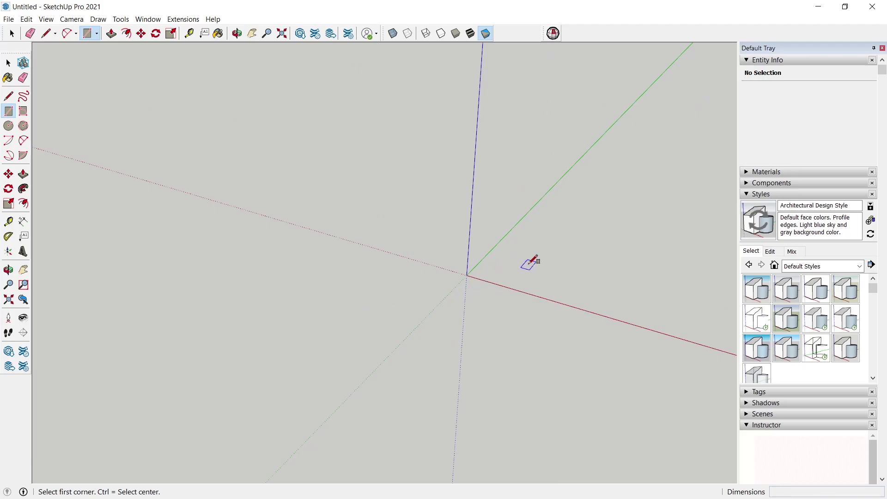
pyautogui.moveTo(531, 263); pyautogui.dragTo(406, 321, button='middle')
pyautogui.scroll(3, 408, 321)
pyautogui.click(359, 347)
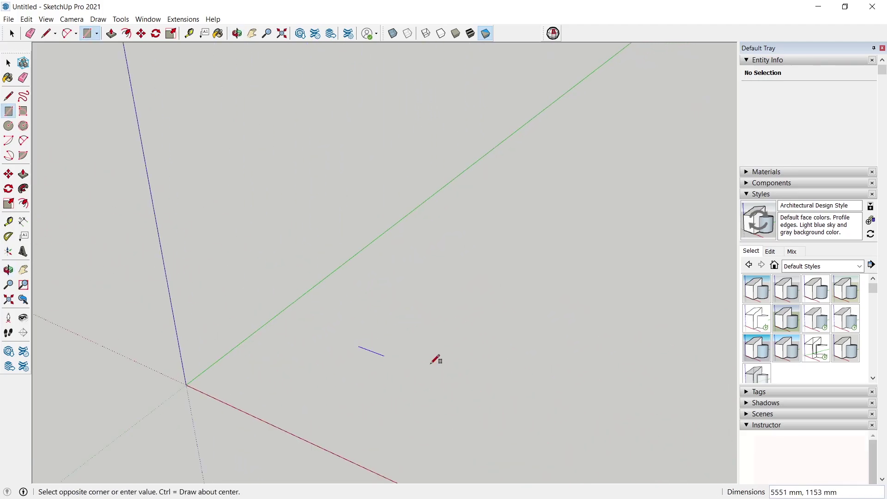
pyautogui.click(387, 412)
# Push/pull the rectangle up into a cube.
pyautogui.scroll(2, 381, 396)
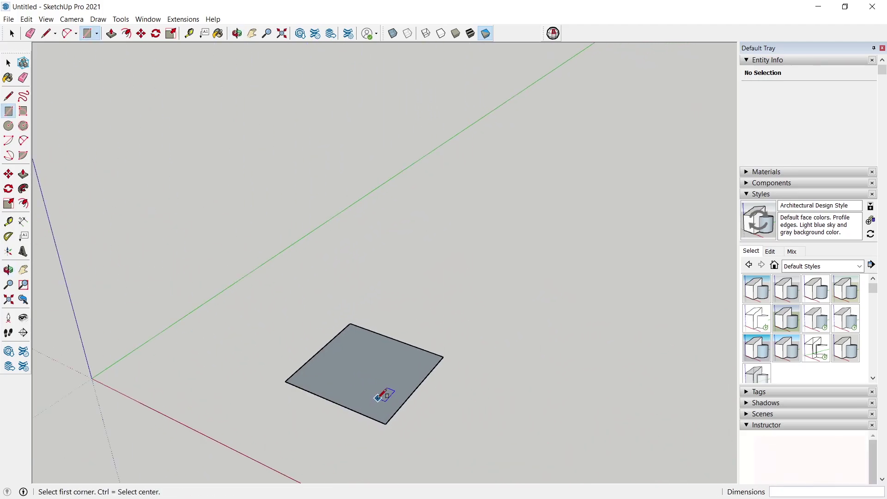
pyautogui.press('p')
pyautogui.click(384, 403)
pyautogui.click(396, 301)
pyautogui.press('space')
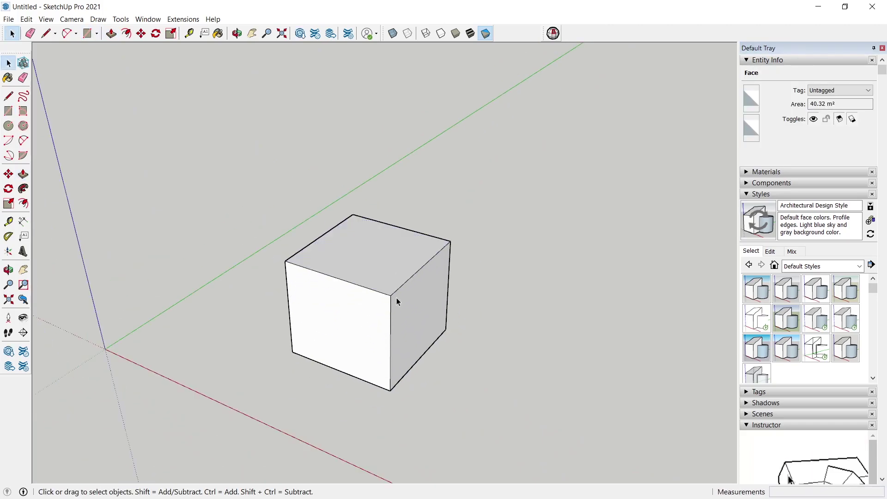
# Select all of the cube's faces and edges, orbiting to check it.
pyautogui.tripleClick(396, 301)
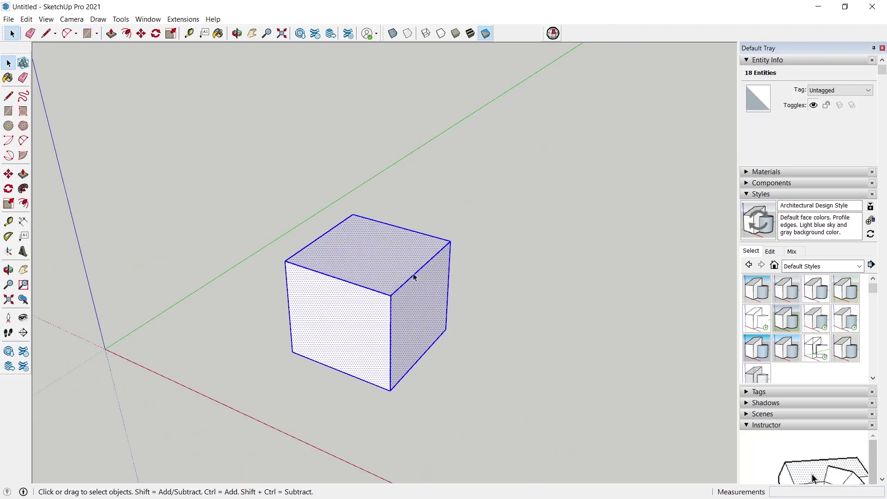
pyautogui.moveTo(332, 337)
pyautogui.mouseDown(button='middle')
pyautogui.moveTo(515, 206)
pyautogui.moveTo(366, 332)
pyautogui.mouseUp(button='middle')
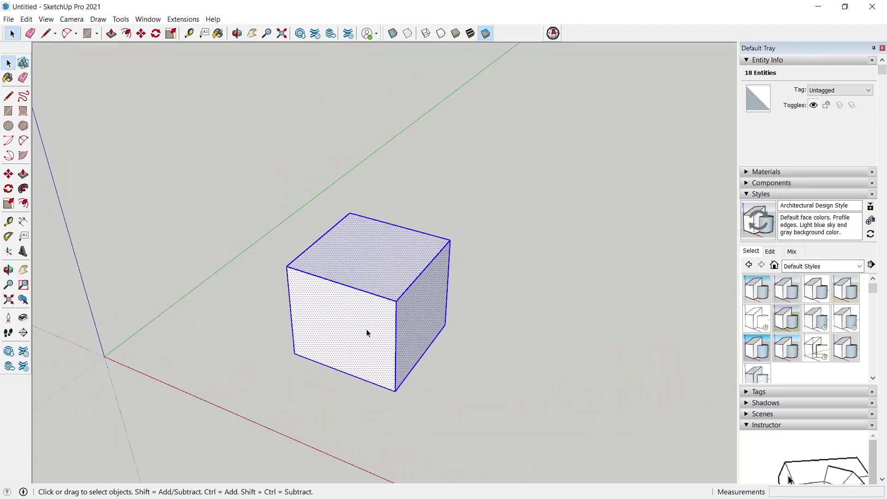
pyautogui.scroll(2, 374, 324)
pyautogui.moveTo(366, 293)
pyautogui.mouseDown(button='middle')
pyautogui.moveTo(443, 309)
pyautogui.moveTo(202, 356)
pyautogui.mouseUp(button='middle')
pyautogui.doubleClick(293, 356)
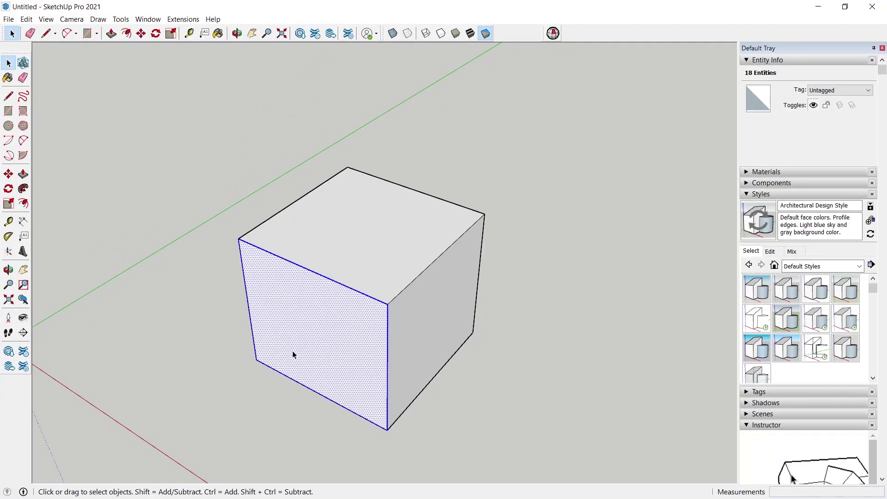
pyautogui.tripleClick(293, 355)
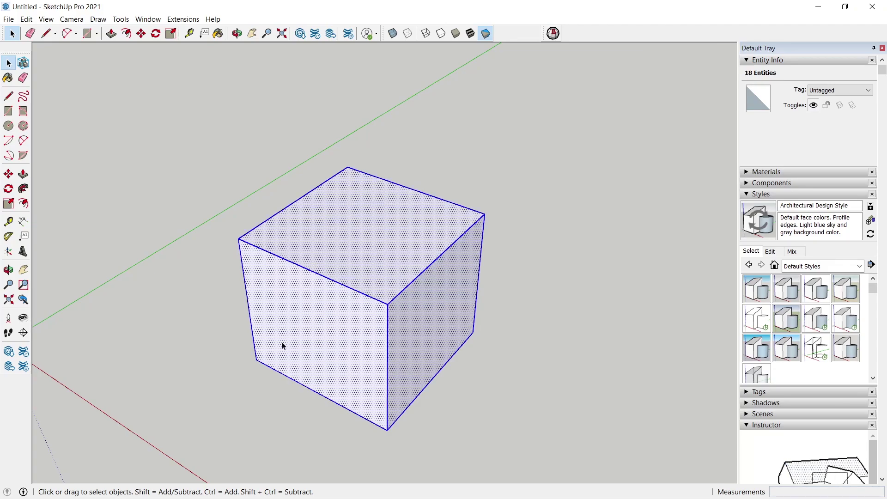
# Make the selected cube a group and open it for editing.
pyautogui.scroll(-4, 314, 340)
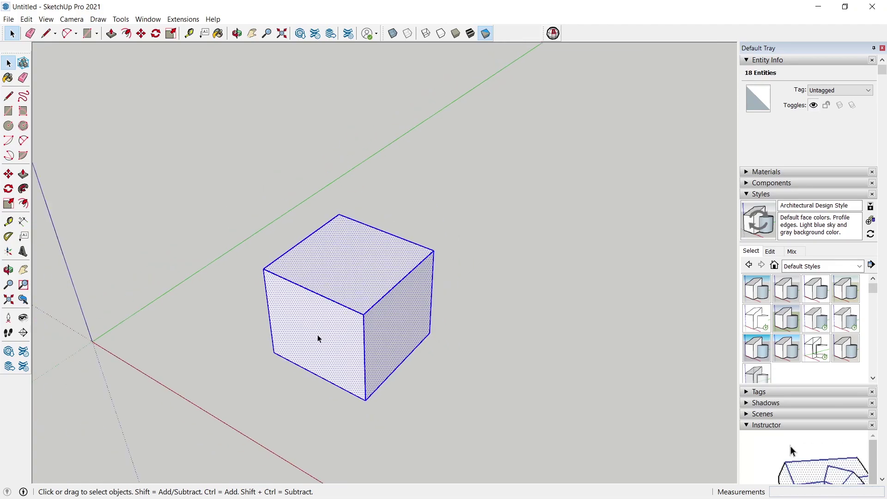
pyautogui.scroll(1, 316, 336)
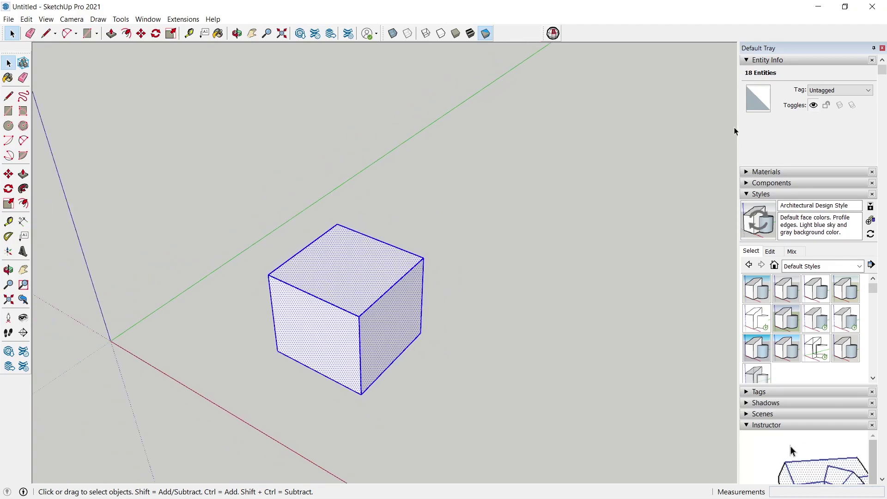
pyautogui.rightClick(352, 335)
pyautogui.click(428, 213)
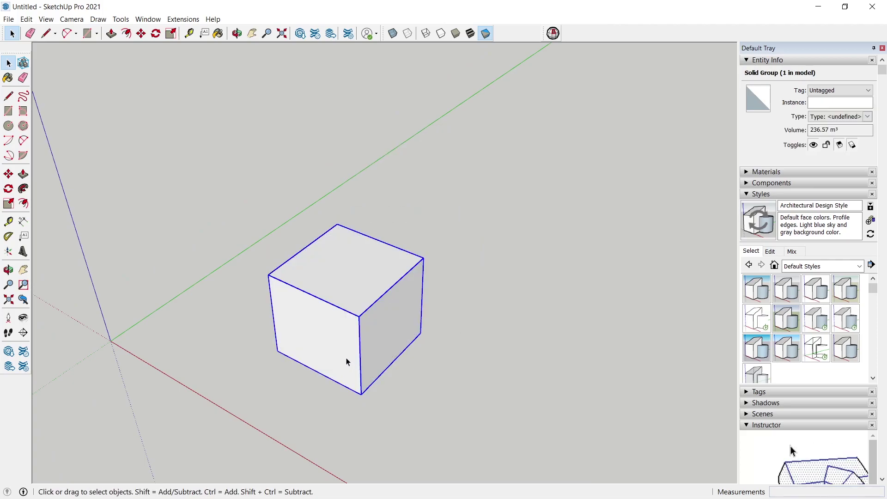
pyautogui.doubleClick(323, 363)
# Move-copy the front face's edges partway across the cube, adding a dividing line.
pyautogui.click(331, 362)
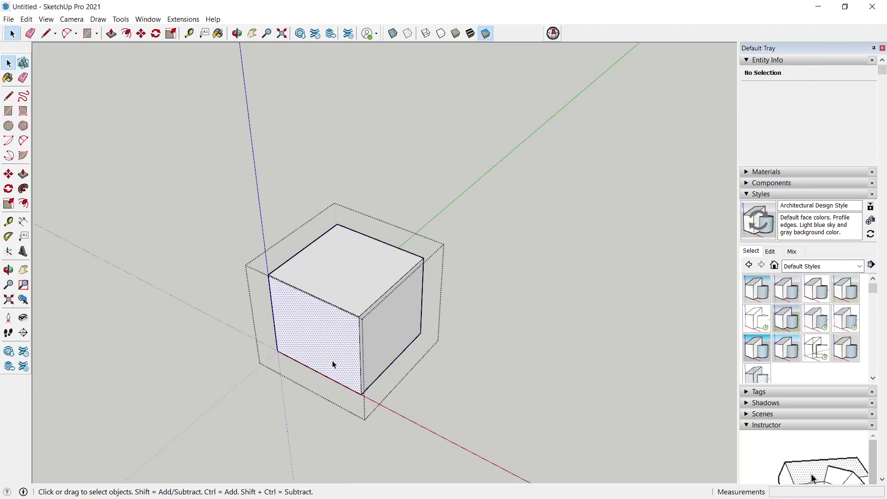
pyautogui.press('m')
pyautogui.click(354, 391)
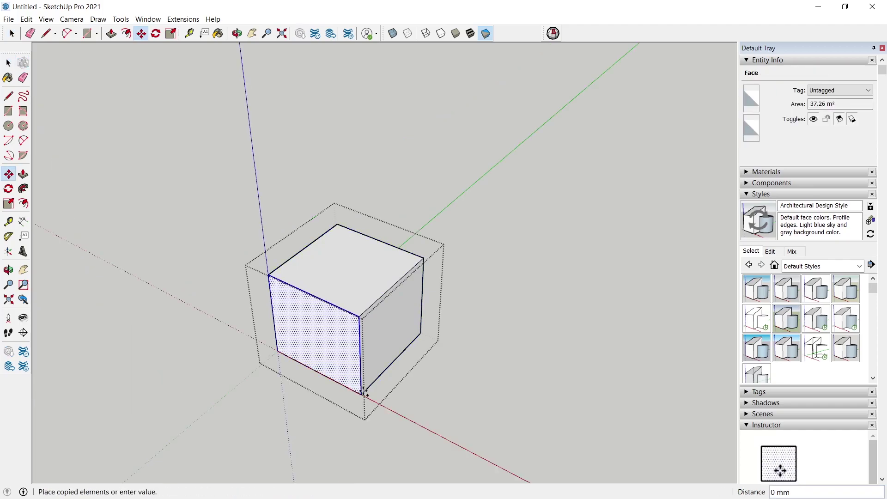
pyautogui.click(400, 356)
pyautogui.scroll(-1, 441, 332)
pyautogui.press('space')
pyautogui.click(441, 332)
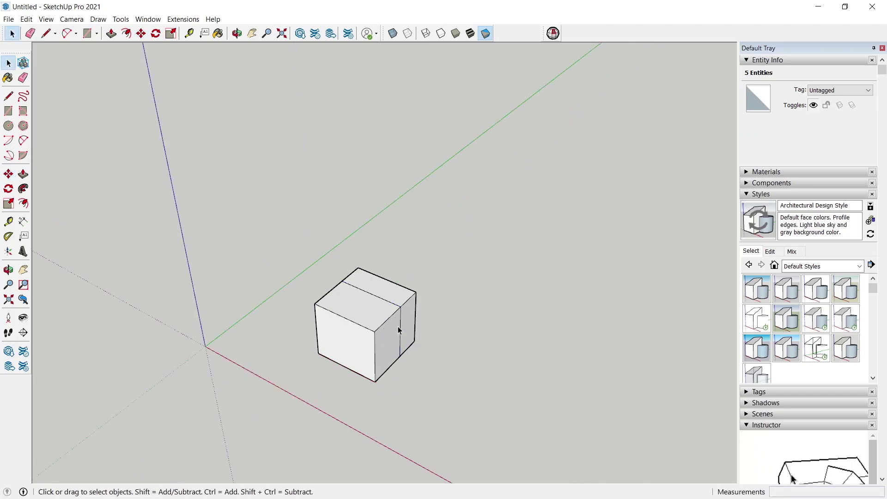
# Reopen the group, undo the dividing line, and exit group editing.
pyautogui.click(399, 330)
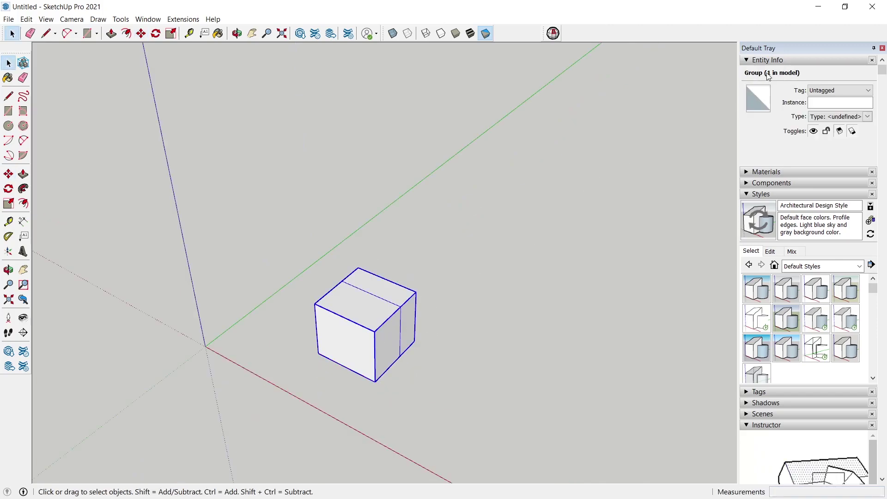
pyautogui.doubleClick(382, 331)
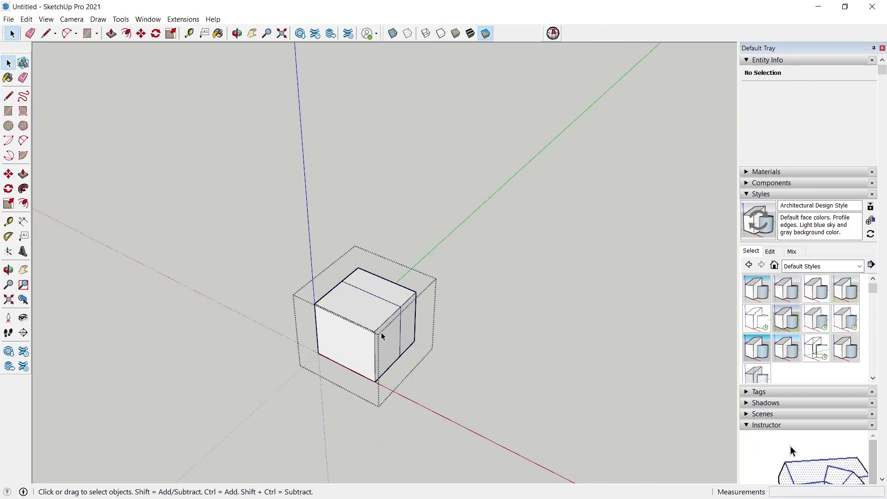
pyautogui.press('Escape')
pyautogui.doubleClick(382, 334)
pyautogui.hotkey('ctrl', 'z')
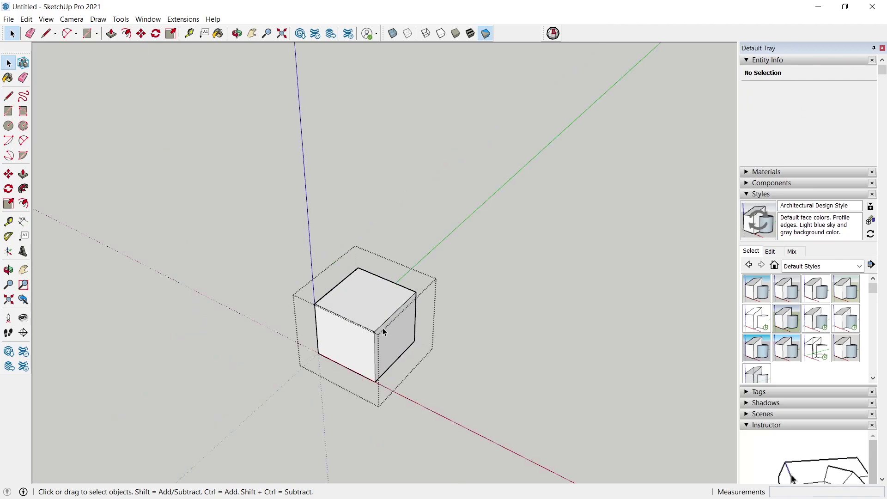
pyautogui.press('Escape')
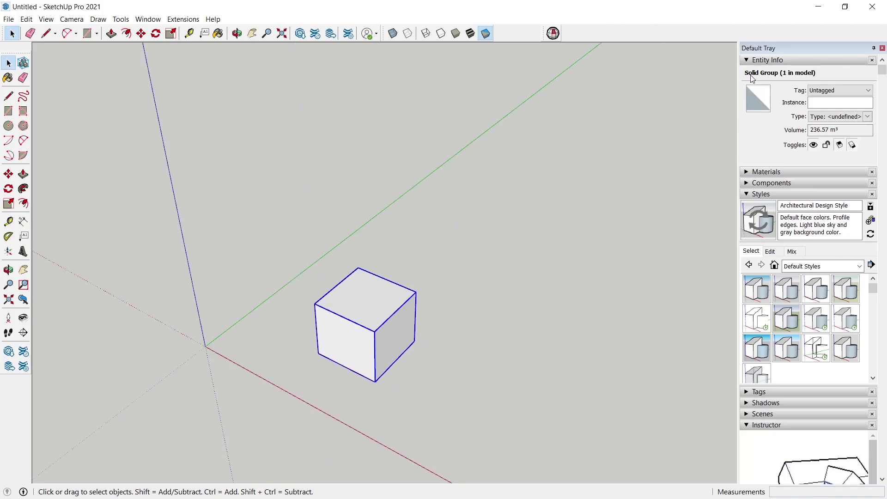
# Explode the cube group and reselect all its loose geometry.
pyautogui.rightClick(361, 293)
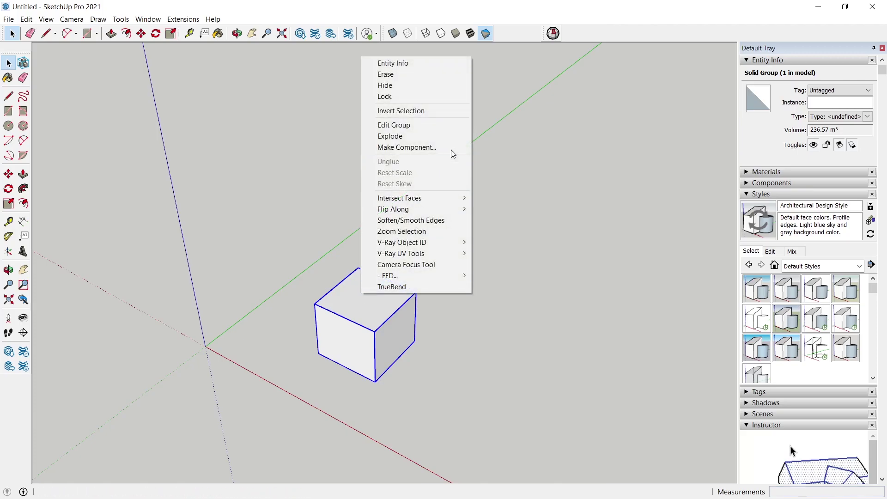
pyautogui.click(455, 134)
pyautogui.click(483, 296)
pyautogui.tripleClick(348, 329)
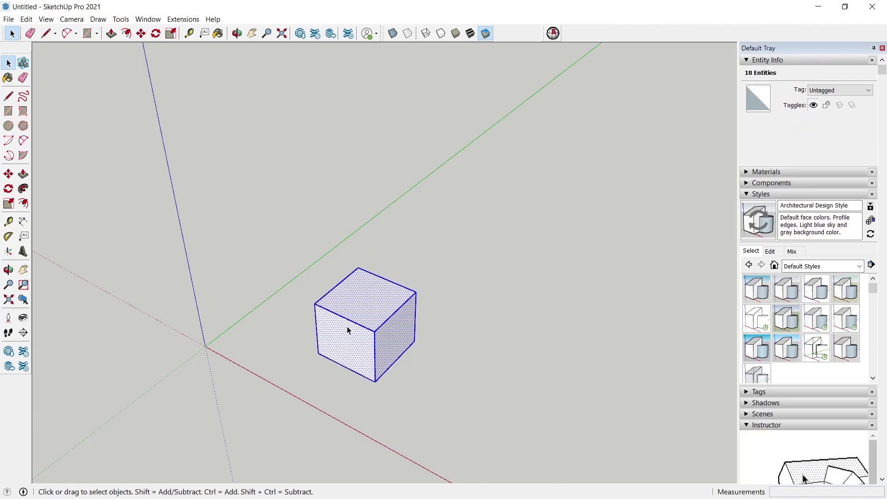
pyautogui.doubleClick(351, 350)
pyautogui.scroll(5, 356, 355)
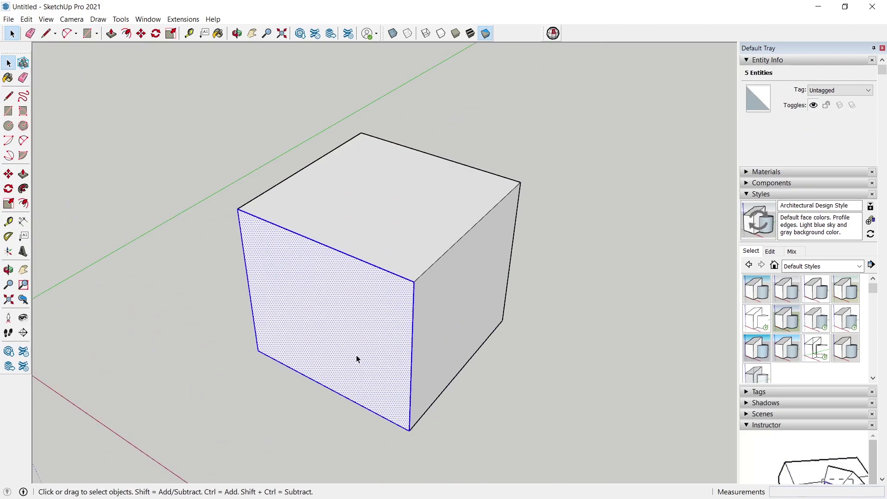
pyautogui.tripleClick(356, 356)
# Make the geometry a group again and open it for editing.
pyautogui.rightClick(357, 355)
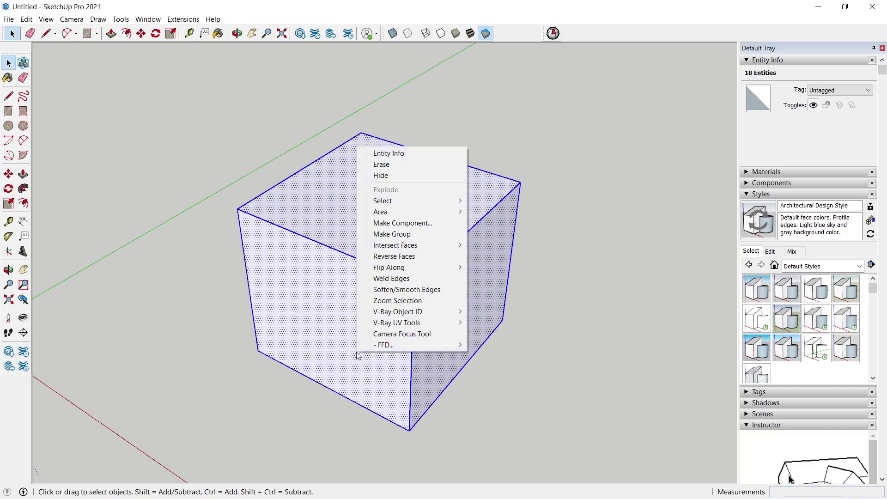
pyautogui.click(406, 234)
pyautogui.scroll(-3, 409, 254)
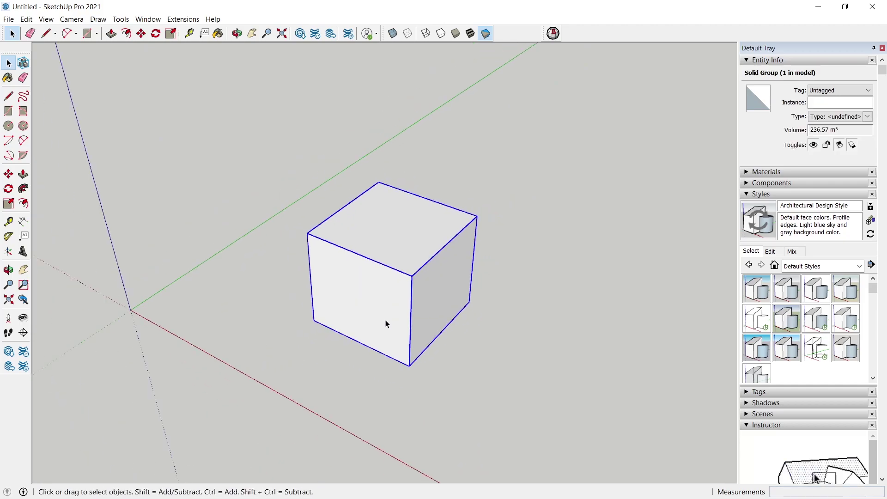
pyautogui.scroll(2, 396, 313)
pyautogui.scroll(1, 396, 310)
pyautogui.keyDown('shift'); pyautogui.moveTo(396, 311); pyautogui.dragTo(329, 363, button='middle'); pyautogui.keyUp('shift')
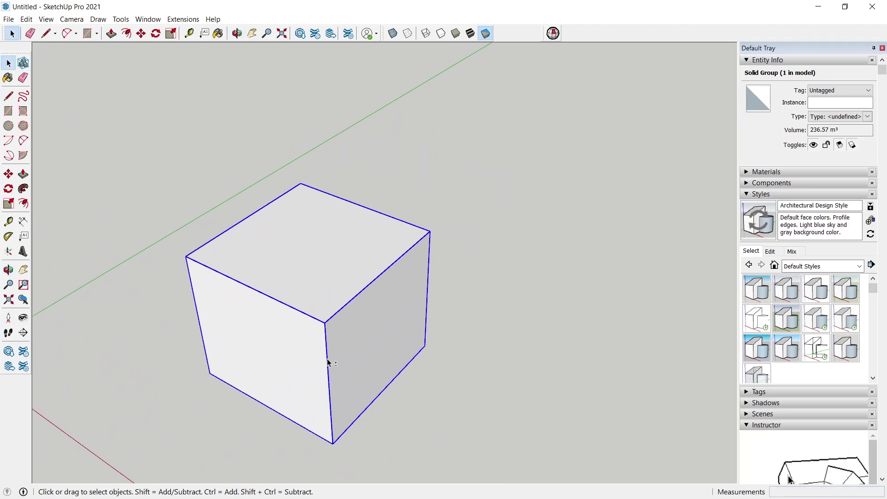
pyautogui.scroll(-4, 330, 359)
pyautogui.scroll(3, 330, 359)
pyautogui.doubleClick(345, 354)
# Draw a square rectangle on the cube's front face.
pyautogui.moveTo(395, 378); pyautogui.dragTo(335, 341, button='middle')
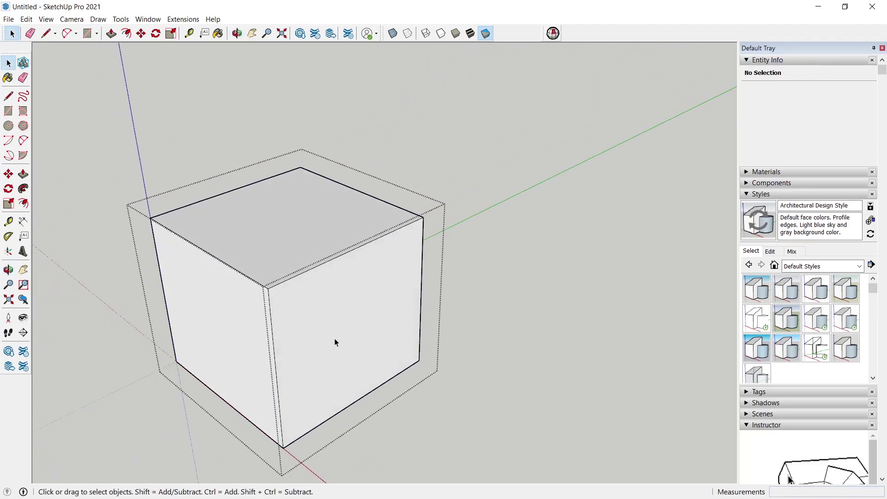
pyautogui.scroll(-3, 364, 364)
pyautogui.scroll(3, 317, 340)
pyautogui.press('r')
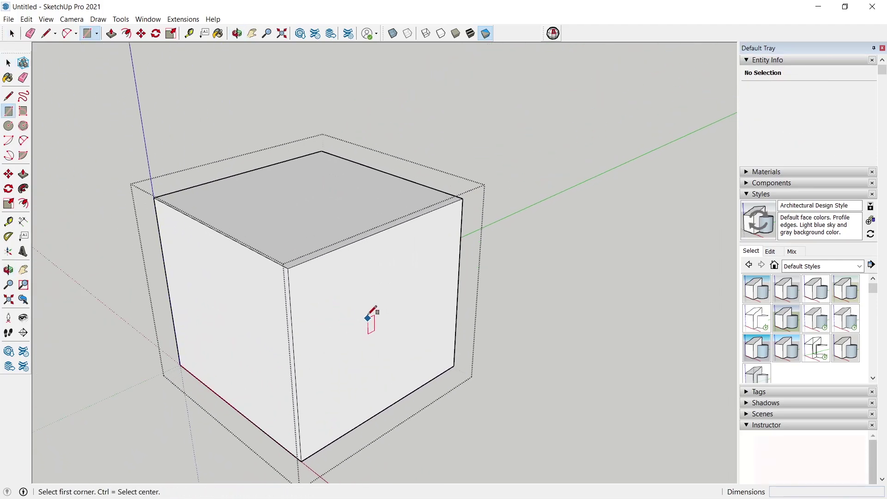
pyautogui.click(355, 295)
pyautogui.click(415, 341)
pyautogui.press('space')
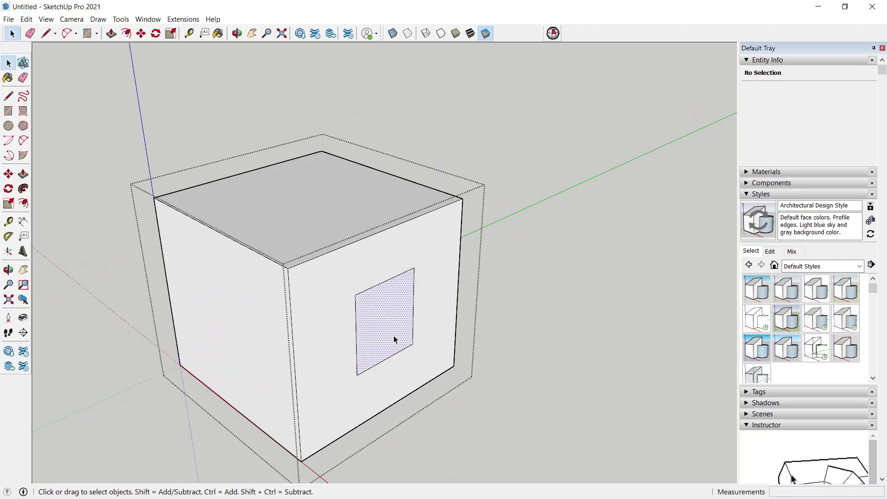
# Delete the square face to cut a hole, then select the cube group.
pyautogui.click(395, 339)
pyautogui.press('Delete')
pyautogui.scroll(-4, 438, 351)
pyautogui.moveTo(485, 360)
pyautogui.mouseDown(button='middle')
pyautogui.moveTo(218, 174)
pyautogui.moveTo(424, 310)
pyautogui.mouseUp(button='middle')
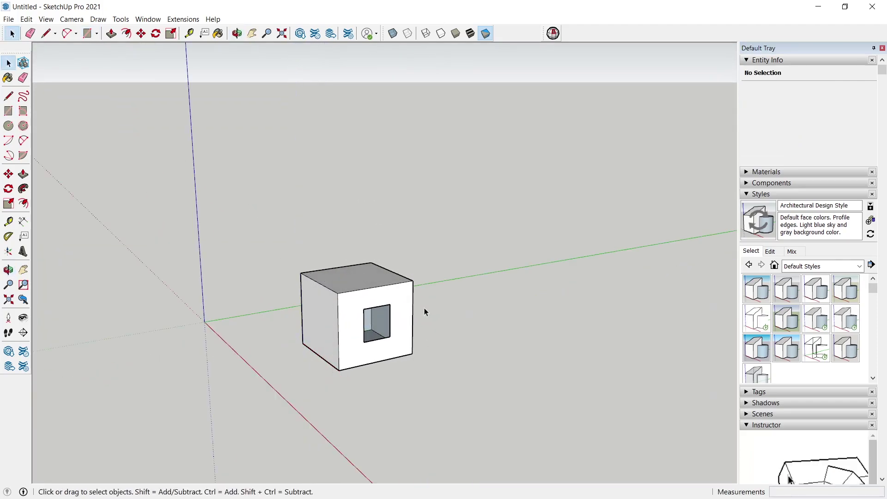
pyautogui.click(412, 325)
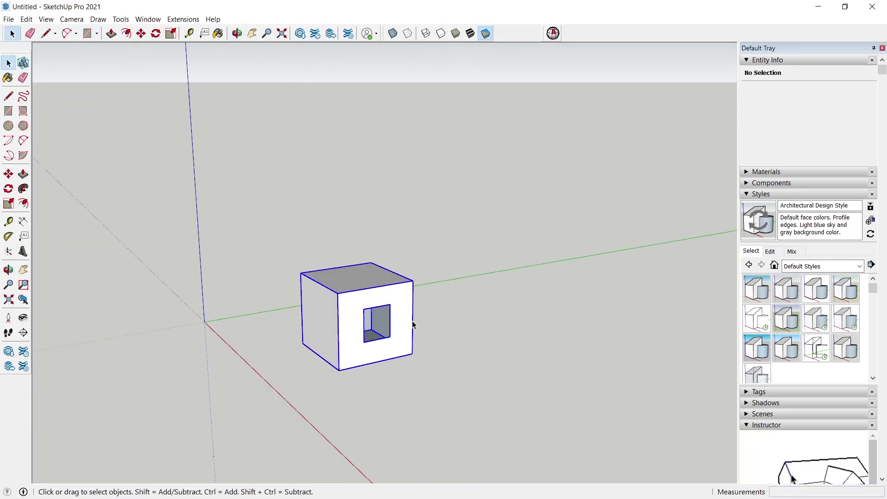
# Run Solid Inspector² on the group and Fix the face hole.
pyautogui.click(553, 34)
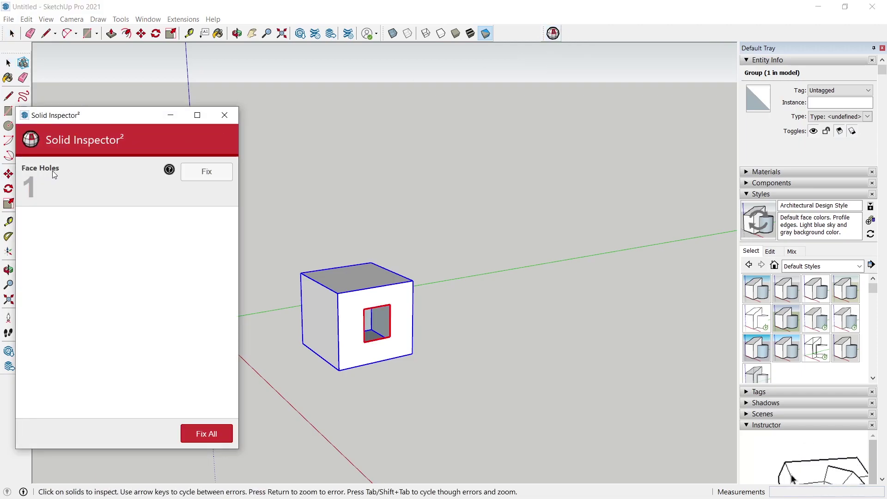
pyautogui.click(219, 176)
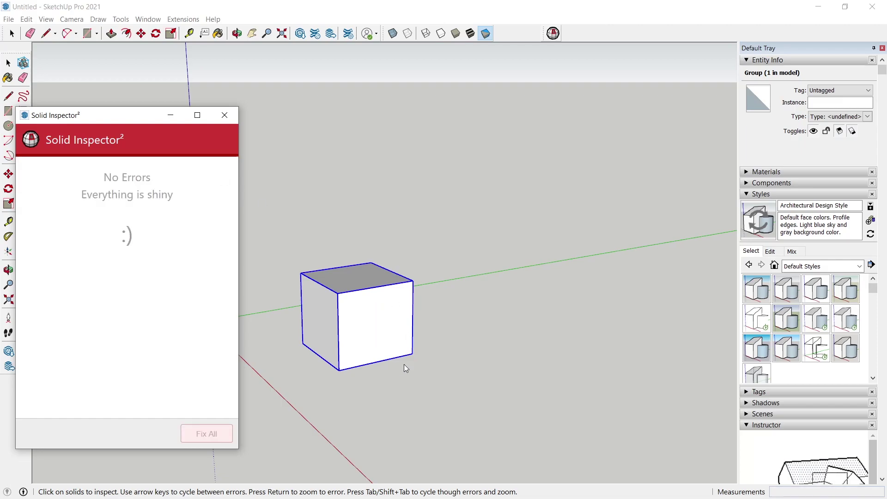
# Minimize the inspector, undo the automatic hole fix, and reopen the cube group.
pyautogui.click(170, 115)
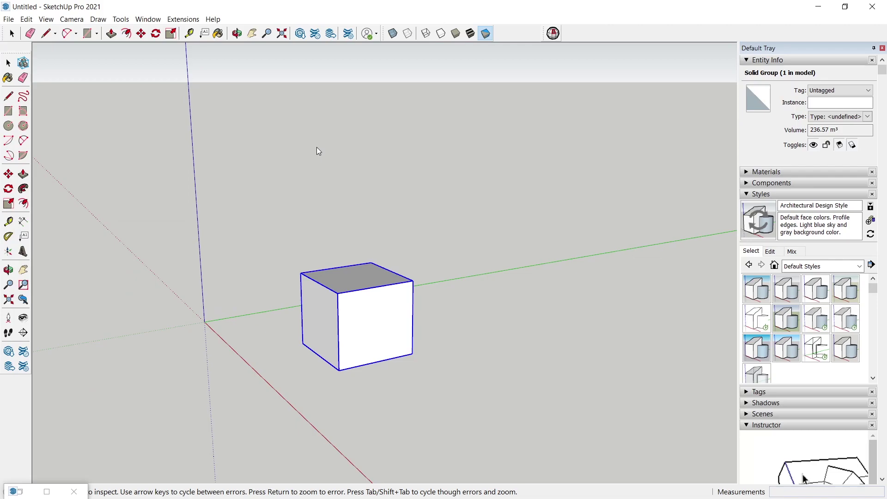
pyautogui.hotkey('ctrl', 'z')
pyautogui.scroll(4, 376, 300)
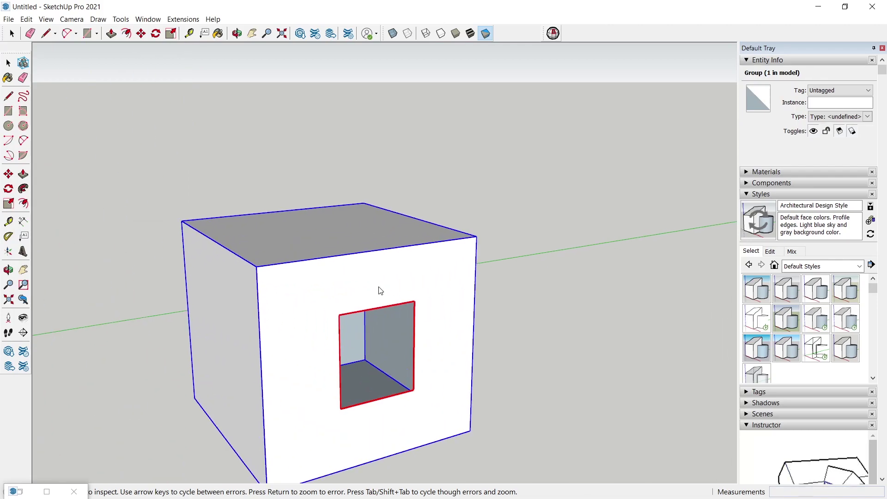
pyautogui.press('space')
pyautogui.doubleClick(455, 303)
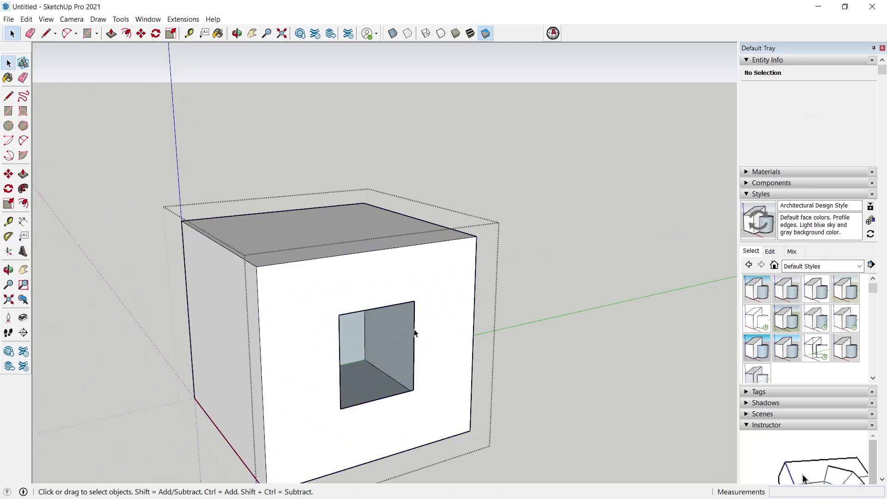
# Trace one edge of the hole with a line to re-face the opening.
pyautogui.press('l')
pyautogui.click(415, 300)
pyautogui.click(413, 390)
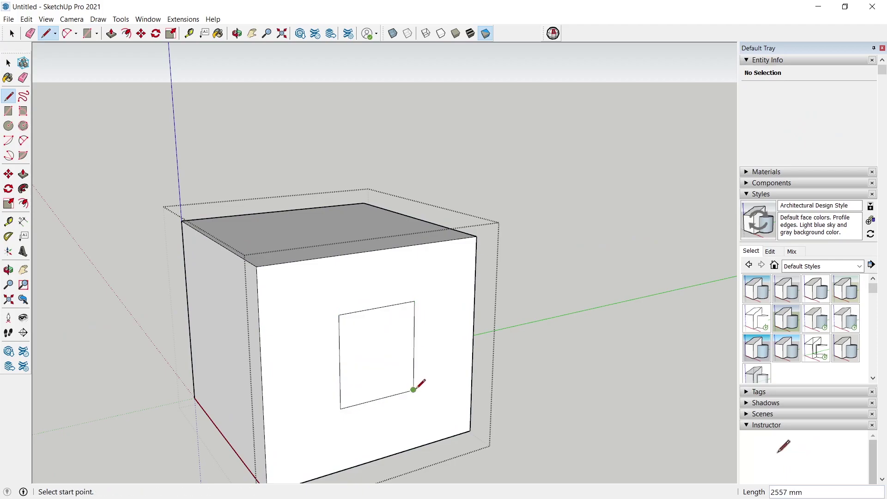
pyautogui.press('space')
pyautogui.press('Escape')
# Recheck the cube group with Solid Inspector², confirming no errors remain.
pyautogui.click(442, 314)
pyautogui.click(553, 32)
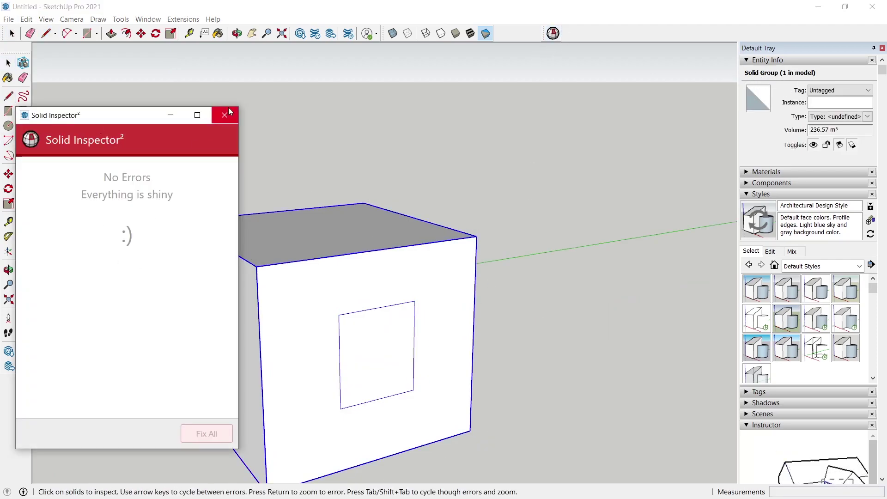
pyautogui.click(180, 118)
pyautogui.press('space')
pyautogui.scroll(-2, 378, 358)
# Inside the group, erase the square patch outline on the front face.
pyautogui.scroll(-2, 381, 358)
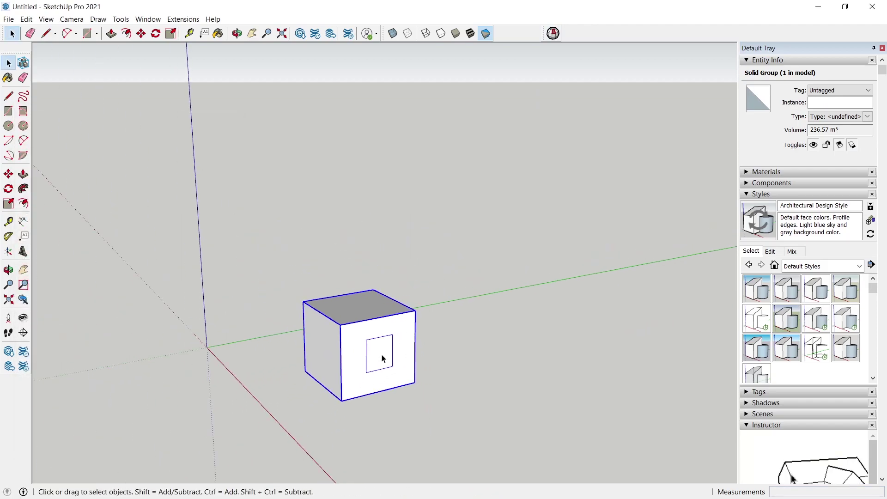
pyautogui.doubleClick(383, 359)
pyautogui.press('e')
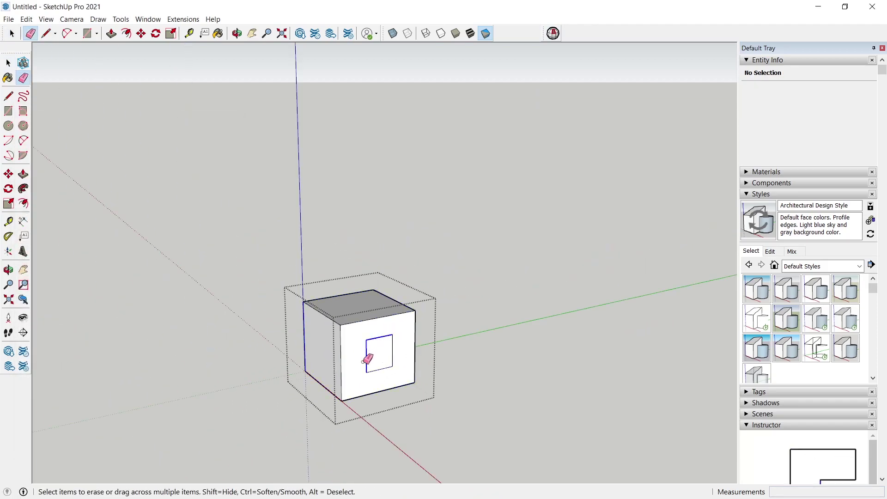
pyautogui.moveTo(363, 361)
pyautogui.mouseDown()
pyautogui.moveTo(396, 353)
pyautogui.moveTo(386, 372)
pyautogui.mouseUp()
pyautogui.scroll(-2, 369, 374)
pyautogui.press('space')
# Copy the cube's right face inside the cube with Move plus Ctrl.
pyautogui.moveTo(358, 376); pyautogui.dragTo(393, 390, button='middle')
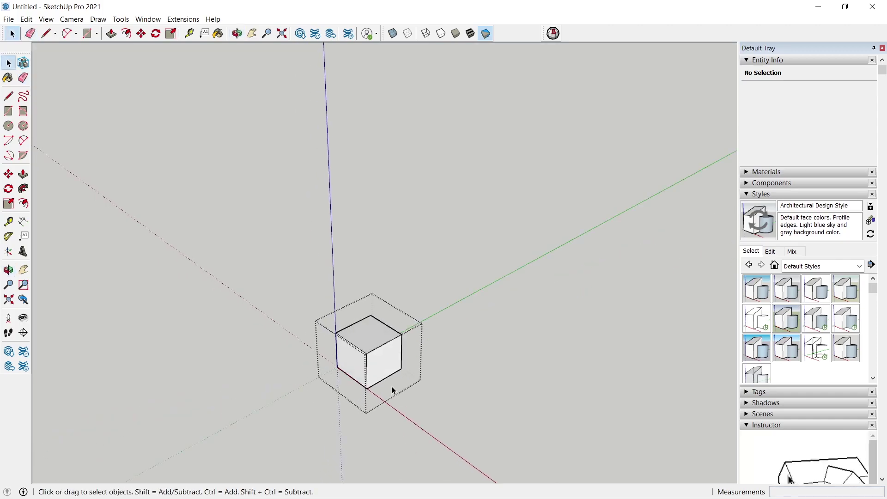
pyautogui.scroll(2, 388, 387)
pyautogui.scroll(2, 376, 382)
pyautogui.click(356, 389)
pyautogui.press('m')
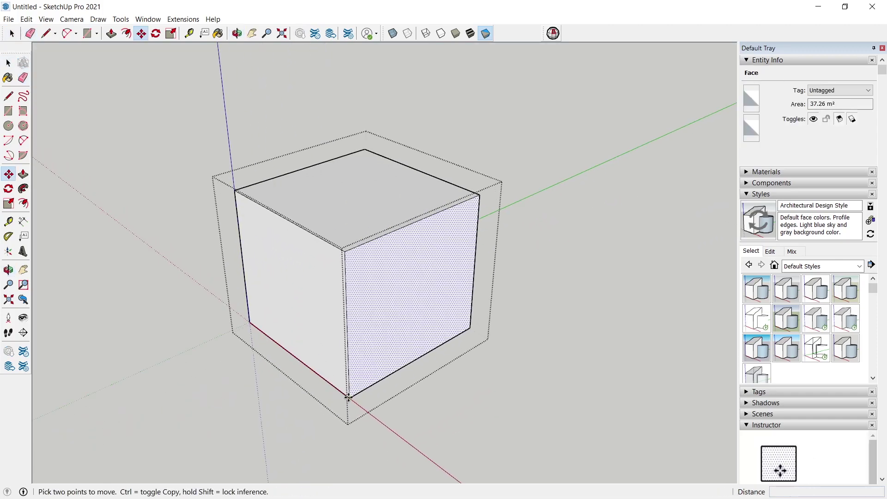
pyautogui.click(348, 396)
pyautogui.press('ctrl')
pyautogui.click(293, 359)
pyautogui.scroll(-2, 323, 355)
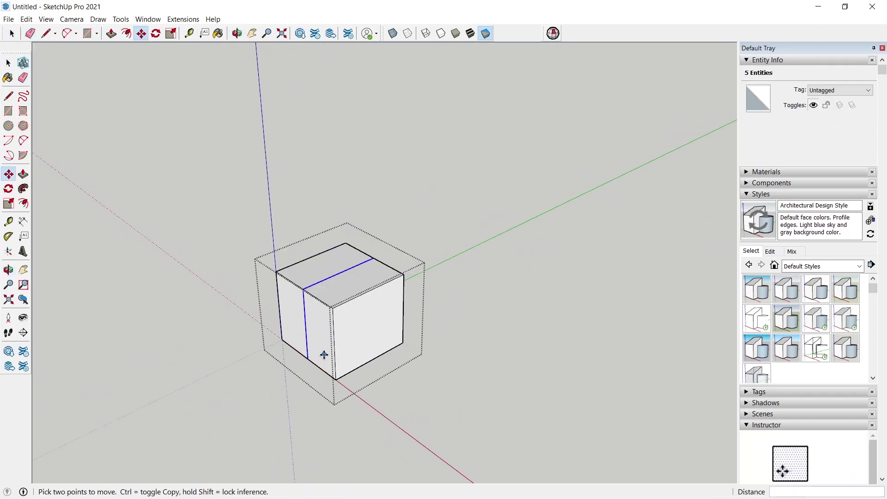
pyautogui.moveTo(323, 355); pyautogui.dragTo(332, 362, button='middle')
pyautogui.press('space')
pyautogui.click(342, 332)
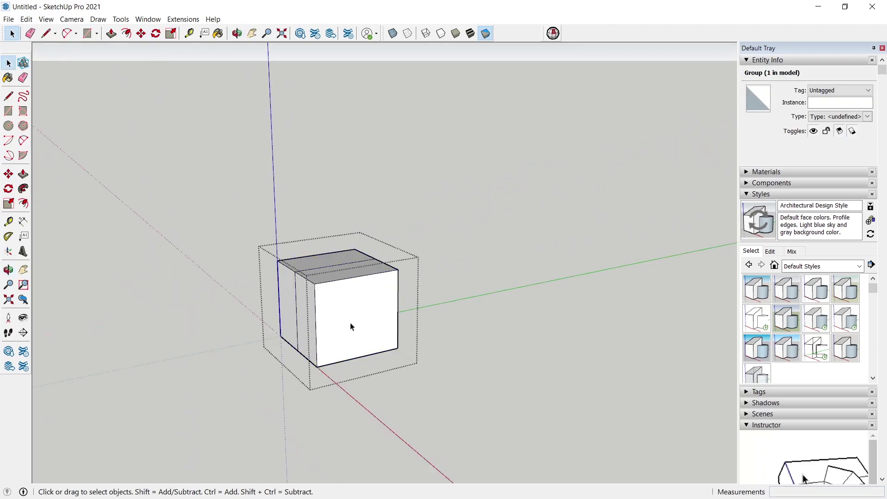
# Hide the front face to view the internal copied face, then Unhide All and exit the group.
pyautogui.rightClick(351, 322)
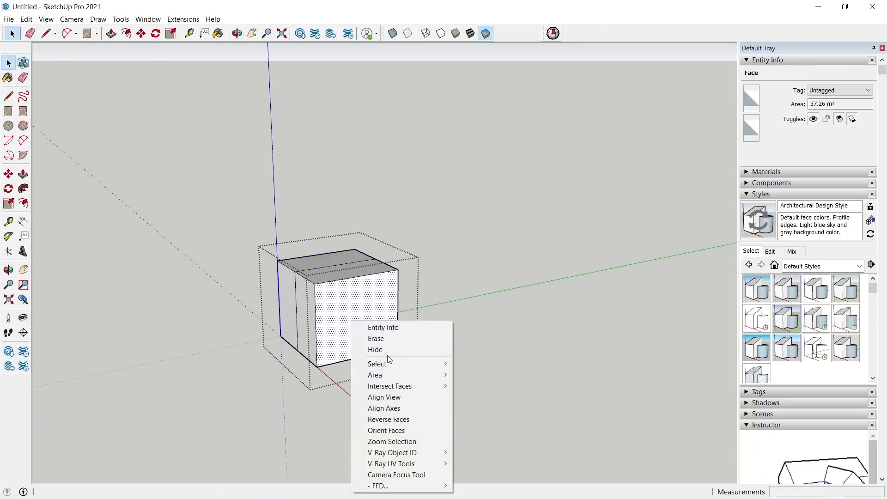
pyautogui.click(384, 339)
pyautogui.moveTo(402, 372)
pyautogui.mouseDown(button='middle')
pyautogui.moveTo(248, 317)
pyautogui.moveTo(436, 370)
pyautogui.moveTo(266, 302)
pyautogui.mouseUp(button='middle')
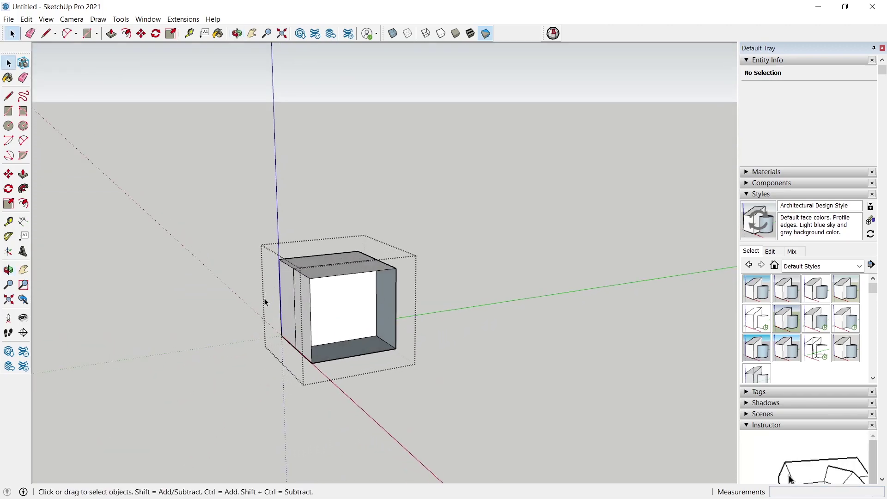
pyautogui.moveTo(354, 322); pyautogui.dragTo(383, 334, button='middle')
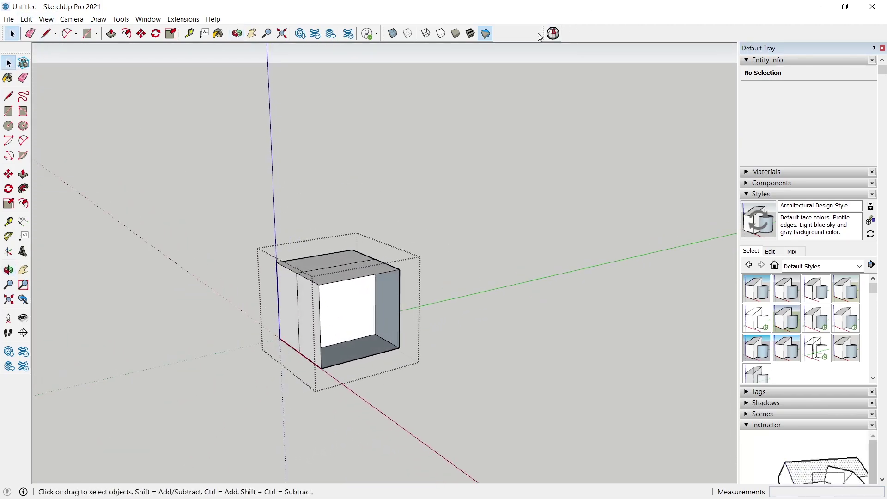
pyautogui.click(47, 20)
pyautogui.moveTo(26, 19)
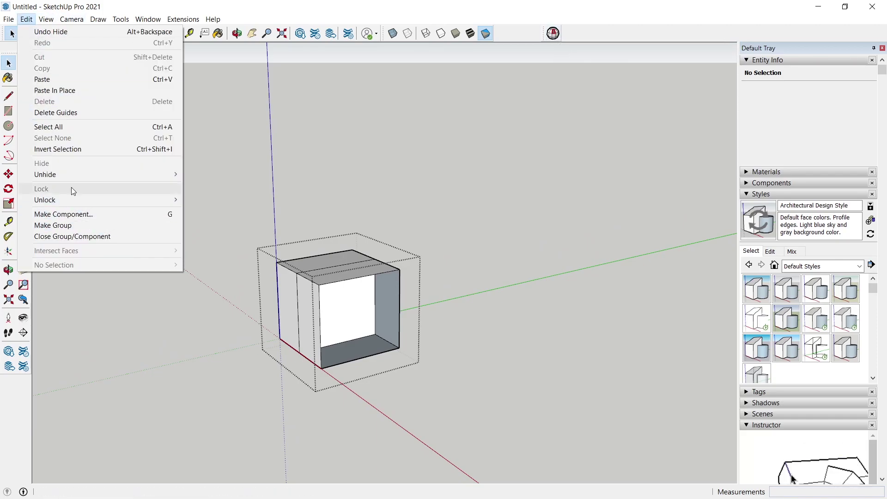
pyautogui.click(201, 195)
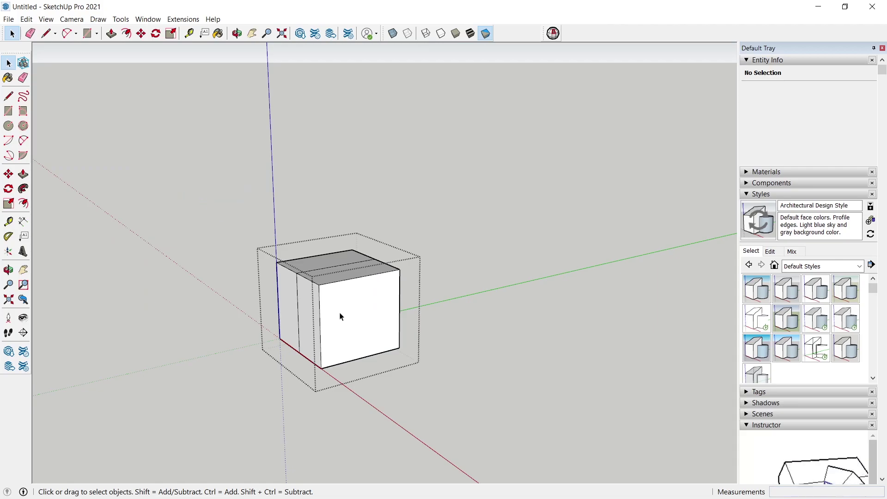
pyautogui.press('Escape')
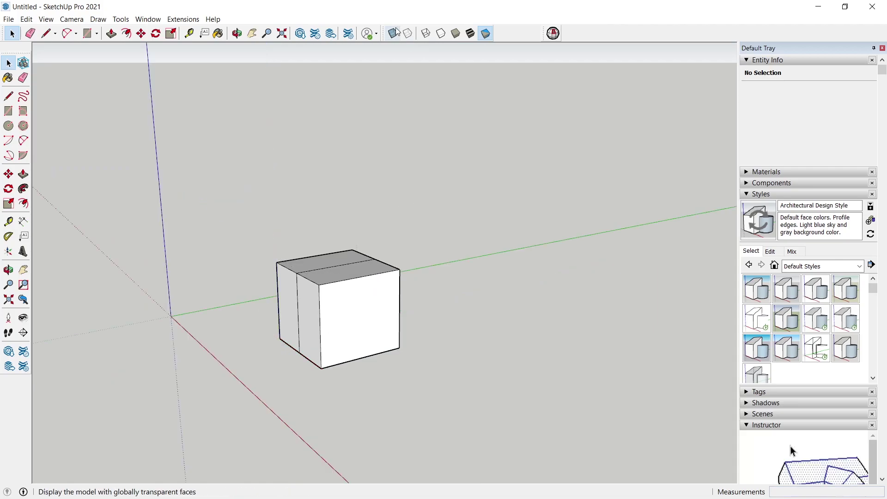
# Check the X-ray cube group with Solid Inspector², apply Fix All, and close it.
pyautogui.moveTo(345, 202)
pyautogui.mouseDown(button='middle')
pyautogui.moveTo(476, 208)
pyautogui.moveTo(413, 262)
pyautogui.moveTo(348, 276)
pyautogui.mouseUp(button='middle')
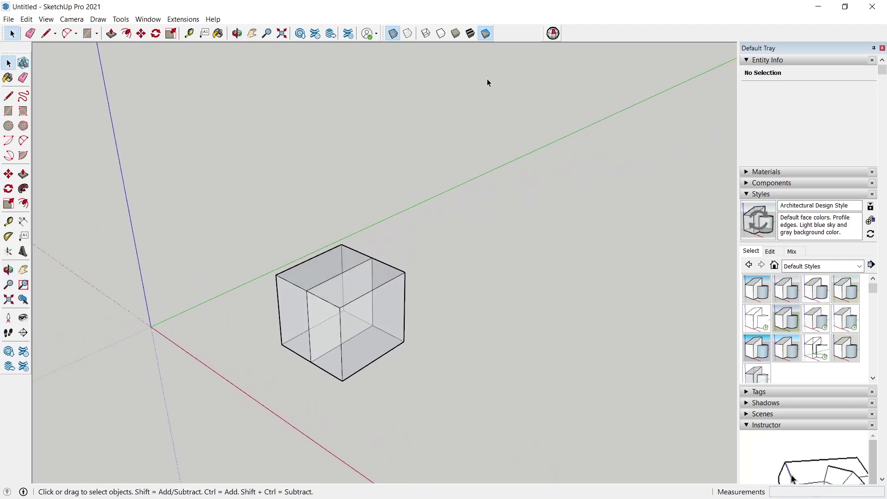
pyautogui.click(377, 280)
pyautogui.click(553, 33)
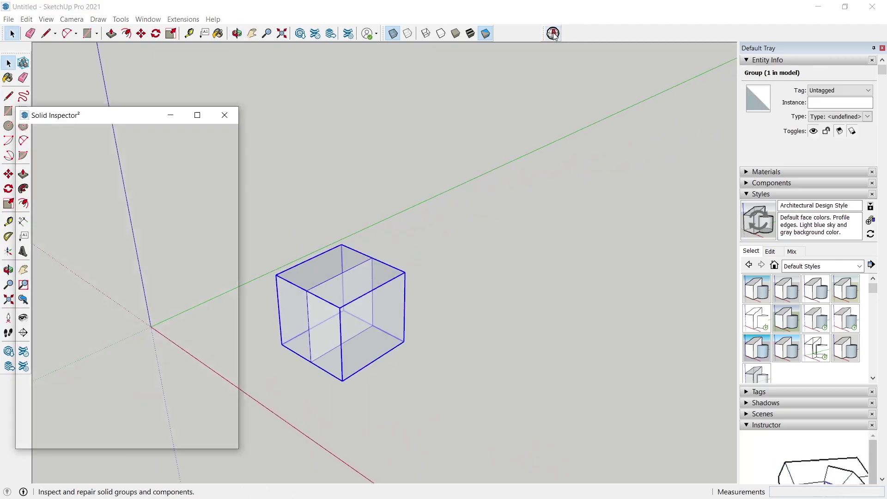
pyautogui.click(208, 172)
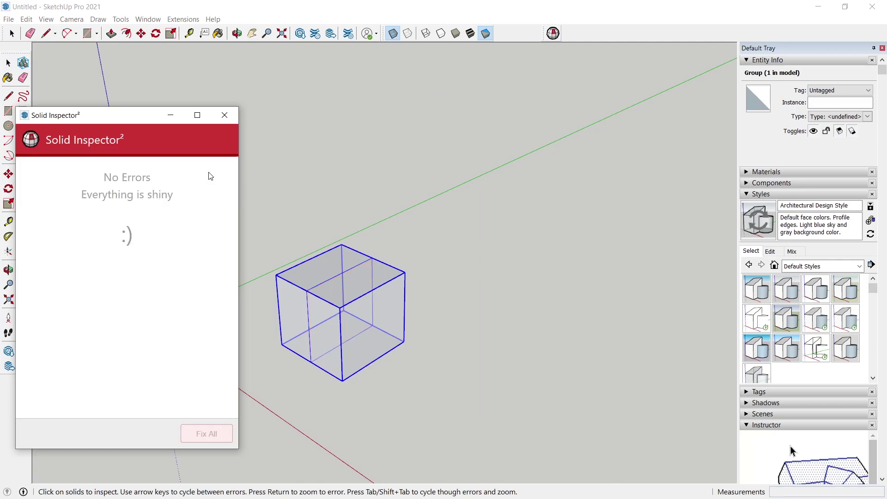
pyautogui.click(225, 116)
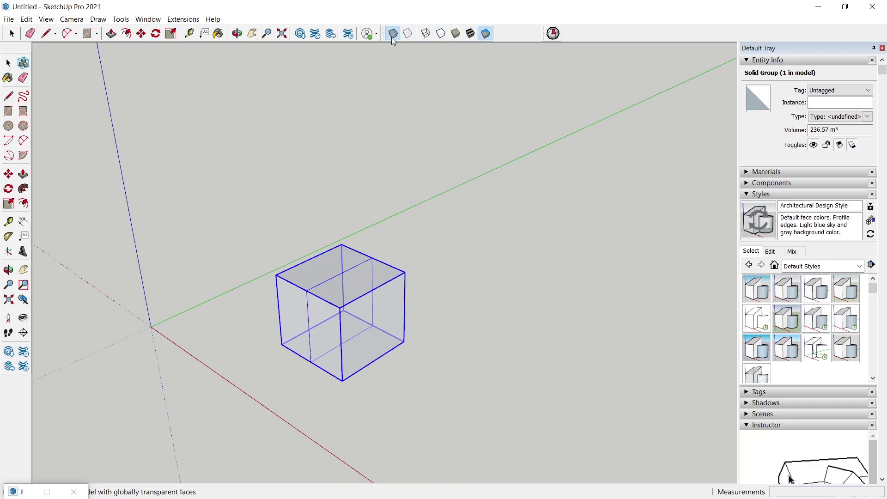
# With X-ray off, hide the cube group's right face to reveal its hollow interior, then orbit to inspect.
pyautogui.scroll(3, 366, 342)
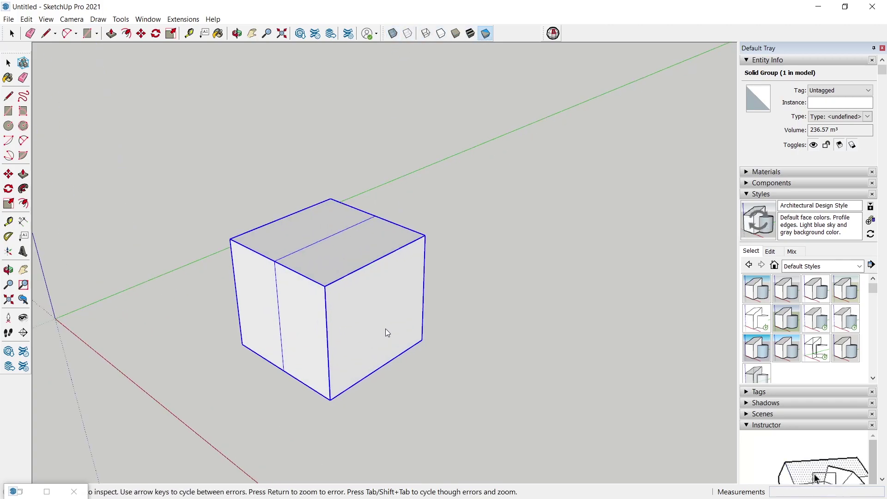
pyautogui.scroll(-3, 340, 356)
pyautogui.press('space')
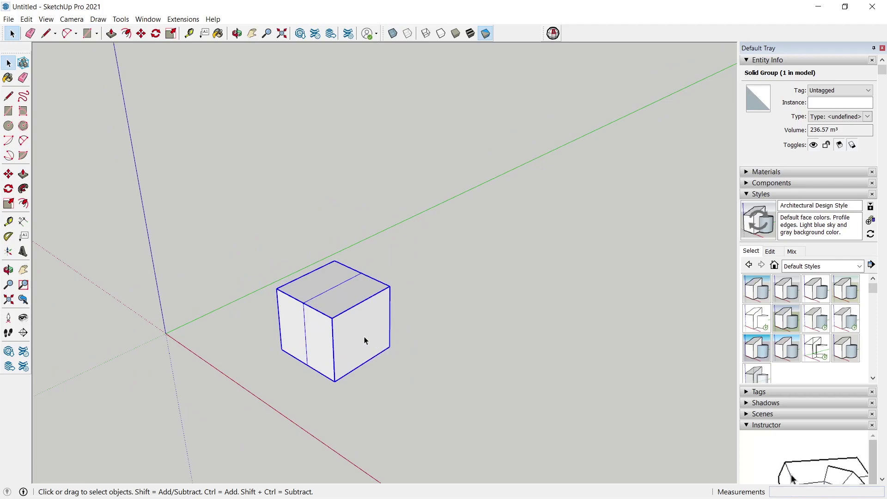
pyautogui.doubleClick(364, 337)
pyautogui.rightClick(363, 335)
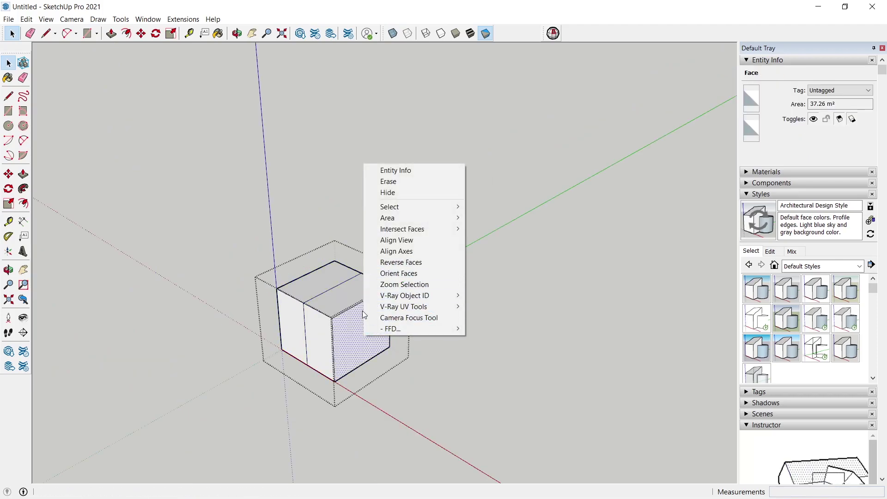
pyautogui.click(398, 193)
pyautogui.moveTo(425, 380); pyautogui.dragTo(436, 328, button='middle')
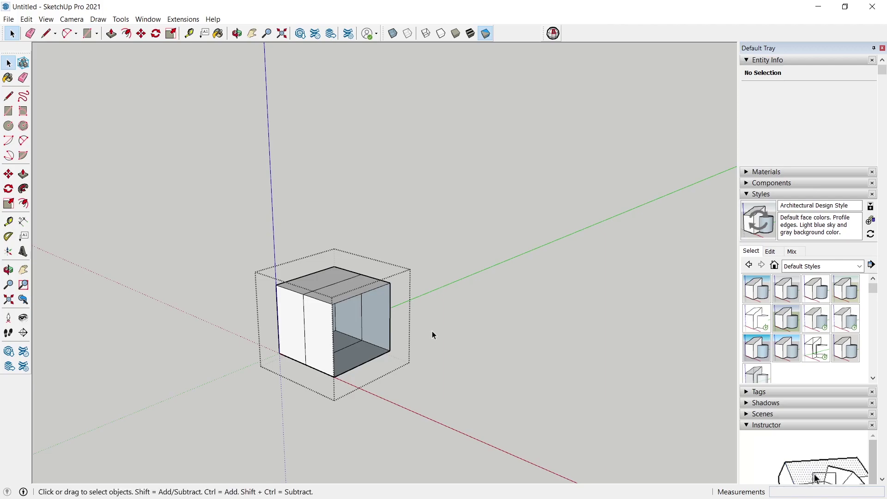
pyautogui.scroll(3, 406, 342)
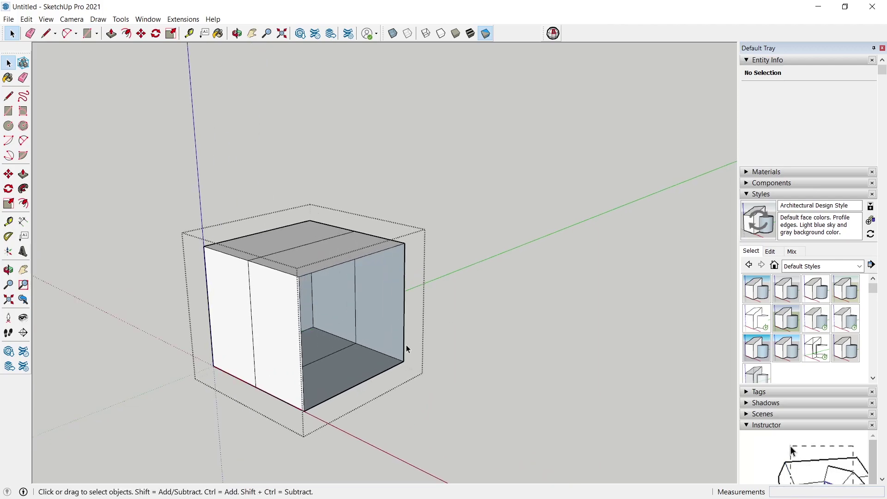
pyautogui.scroll(-3, 420, 345)
pyautogui.scroll(-2, 420, 345)
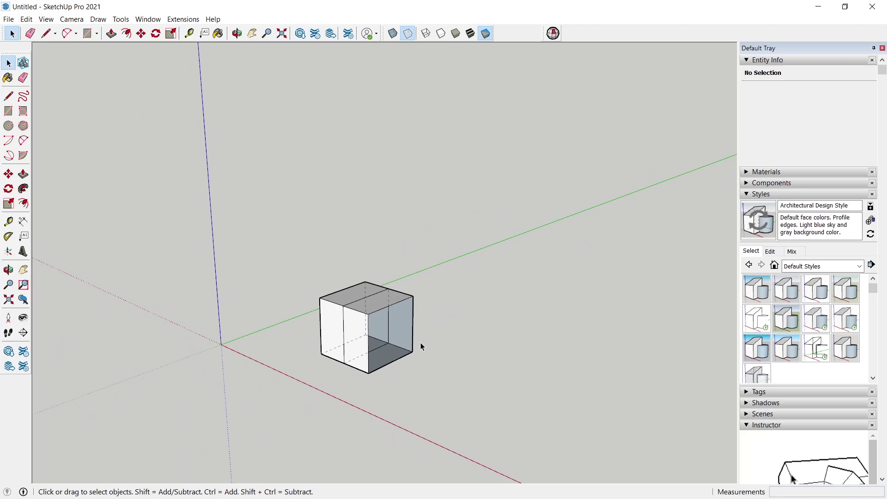
# Draw a line from the open side's top-right corner to its lower-right corner.
pyautogui.press('l')
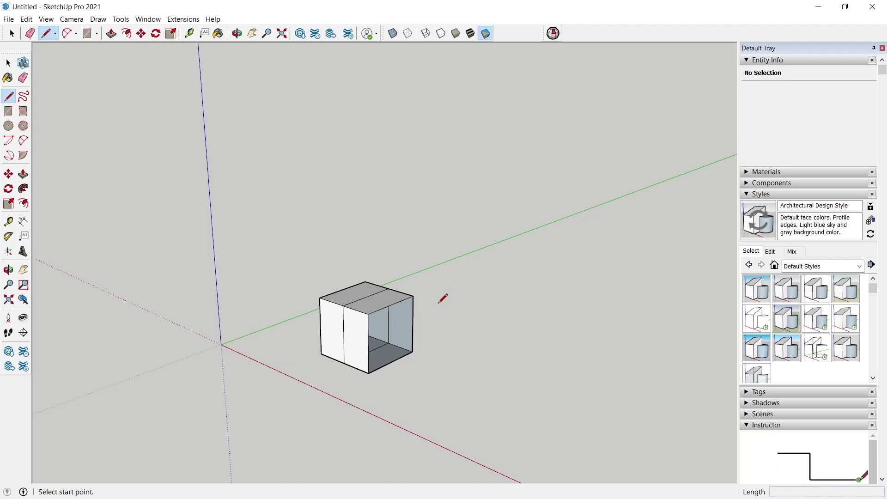
pyautogui.click(414, 296)
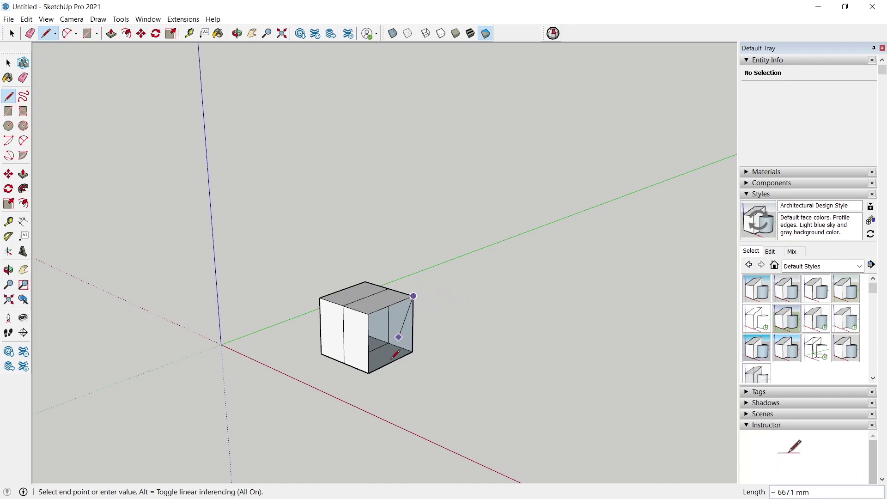
pyautogui.click(412, 351)
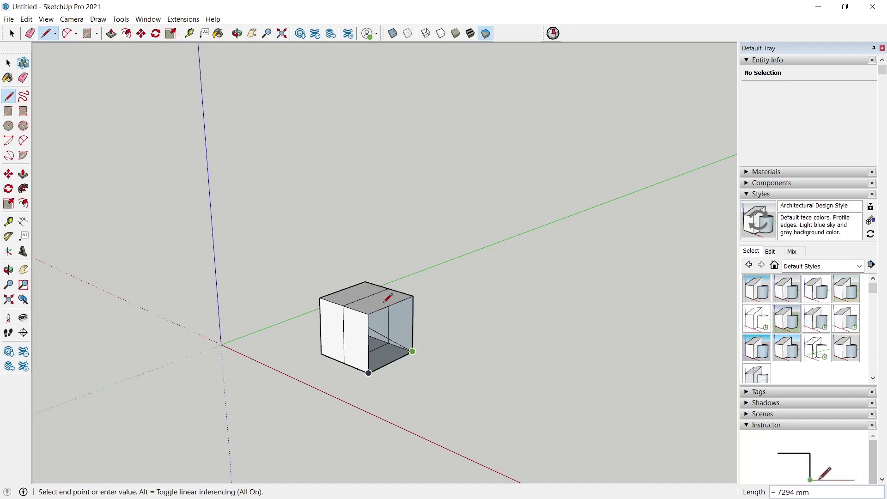
# Fix the stray edge with Solid Inspector² Fix All and acknowledge the nested-instance warning.
pyautogui.click(553, 33)
pyautogui.click(215, 175)
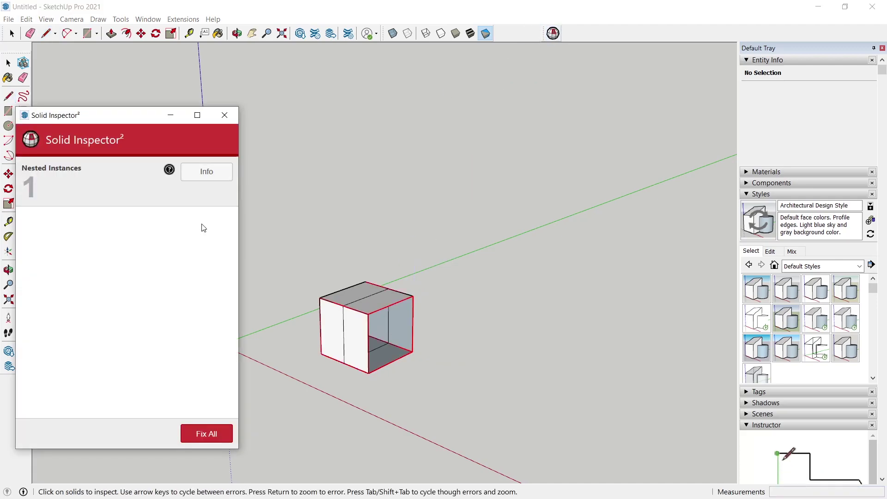
pyautogui.click(221, 173)
pyautogui.click(220, 314)
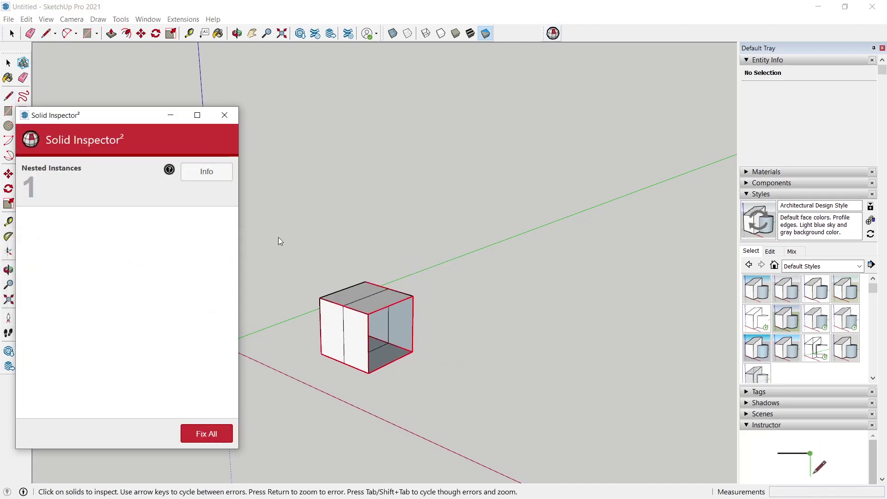
pyautogui.click(229, 117)
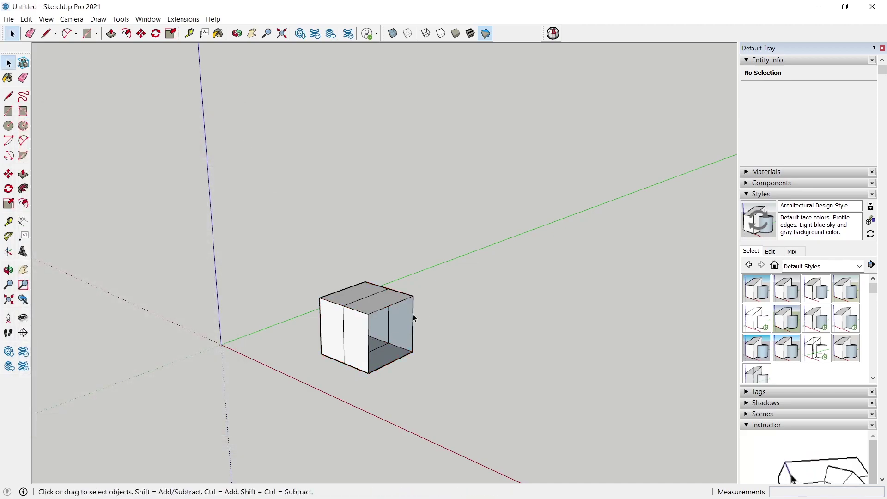
# Re-enter the cube group and begin a line at the top front corner of its open side.
pyautogui.doubleClick(375, 299)
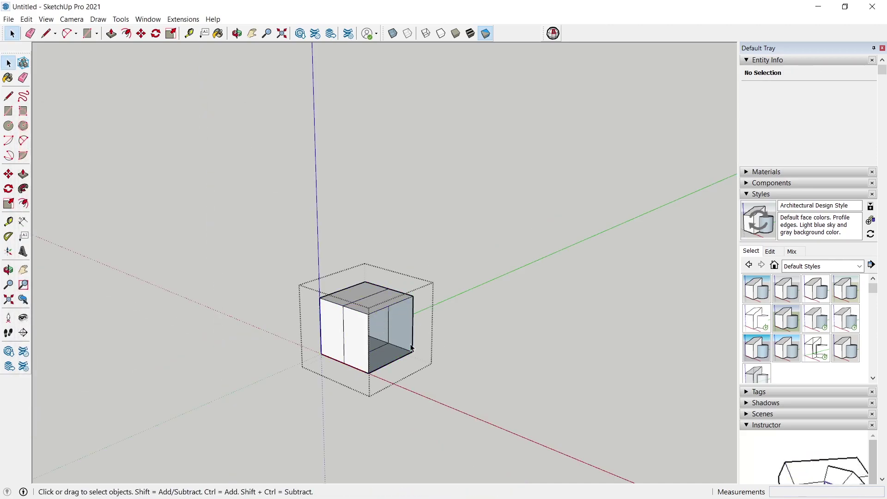
pyautogui.scroll(3, 402, 323)
pyautogui.press('l')
pyautogui.click(351, 318)
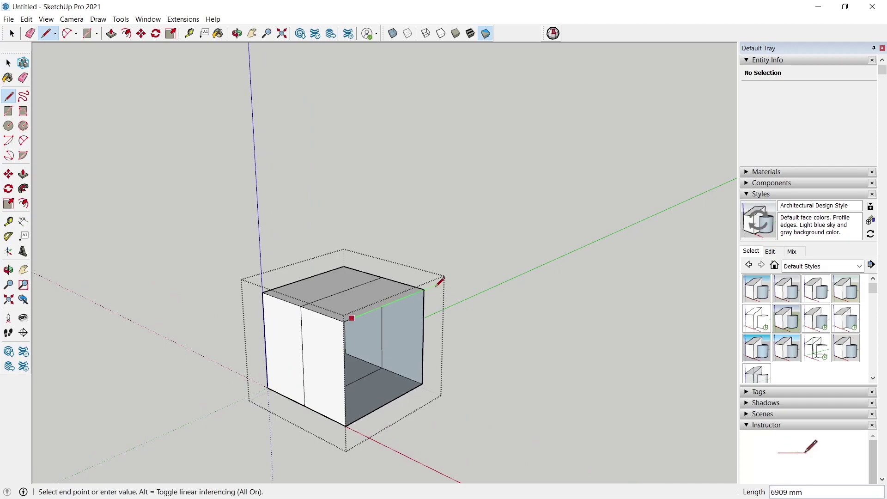